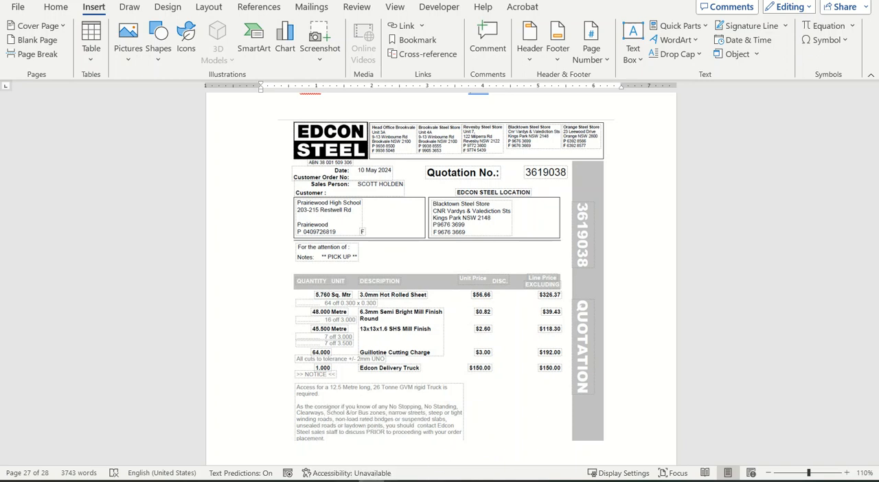
# Step: Switch from the Word quotation document to a blank Excel workbook
pyautogui.moveTo(878, 50); pyautogui.dragTo(537, 112)
pyautogui.click(719, 102)
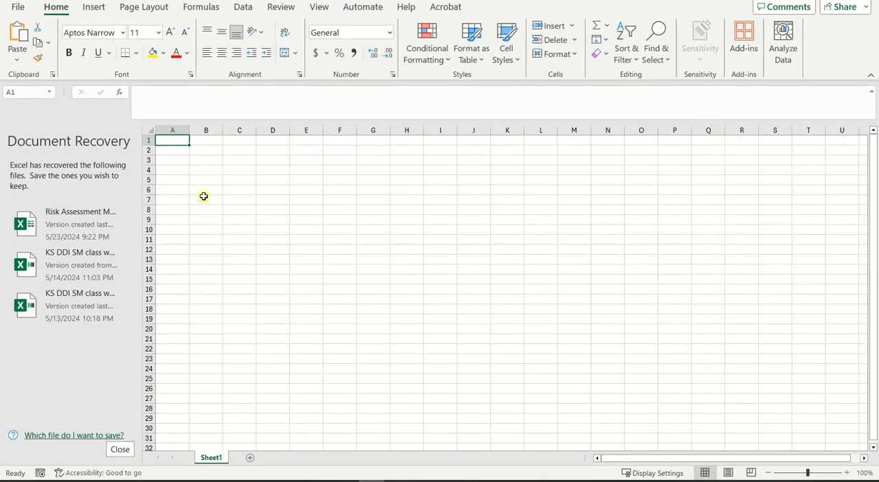
pyautogui.click(198, 150)
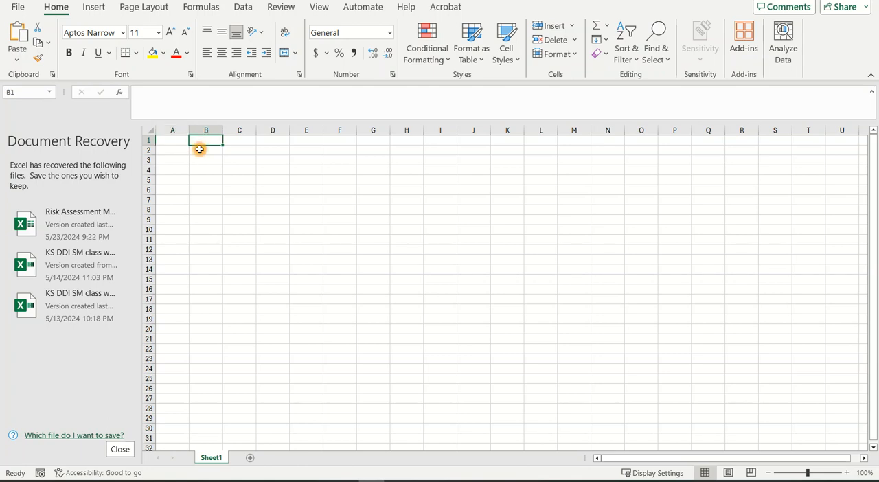
pyautogui.click(177, 140)
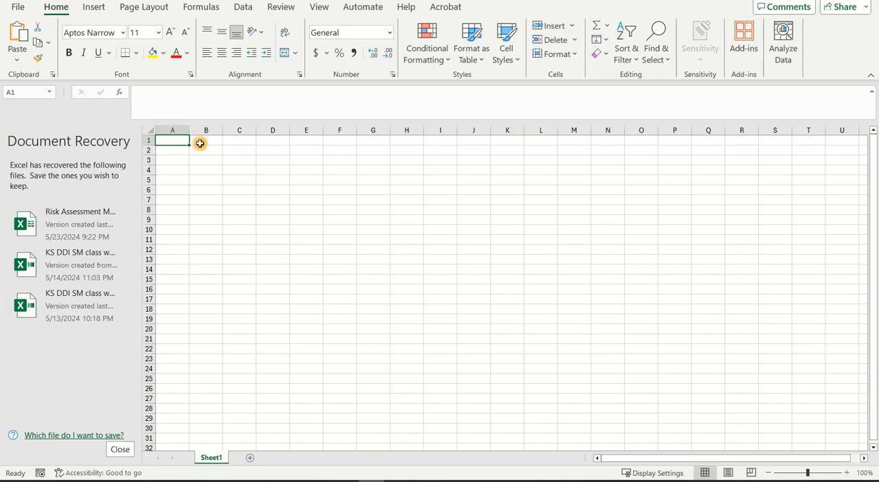
pyautogui.click(199, 143)
pyautogui.click(199, 151)
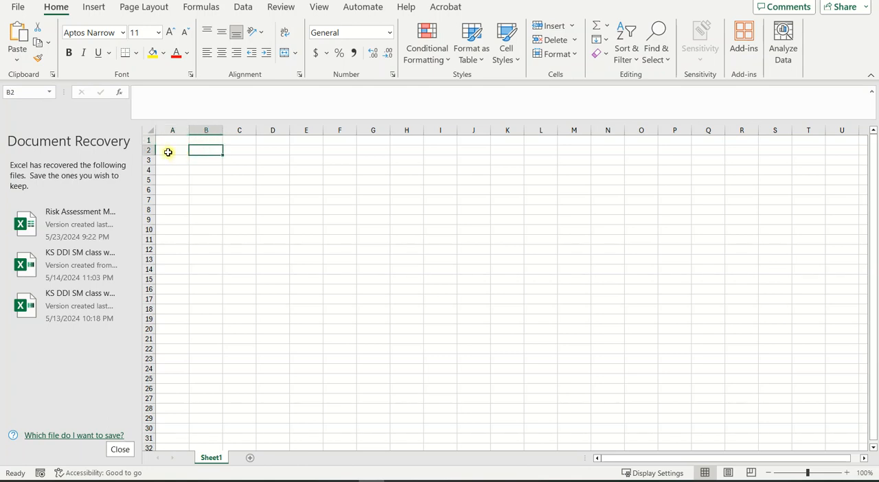
pyautogui.click(170, 151)
pyautogui.click(200, 141)
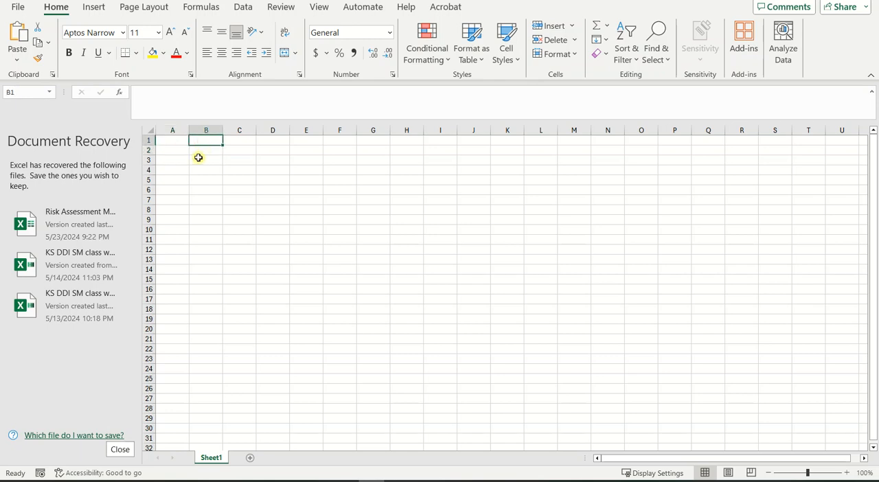
# Step: Enter the title "BBQ costing spreadsheet" in cell A1
pyautogui.click(184, 142)
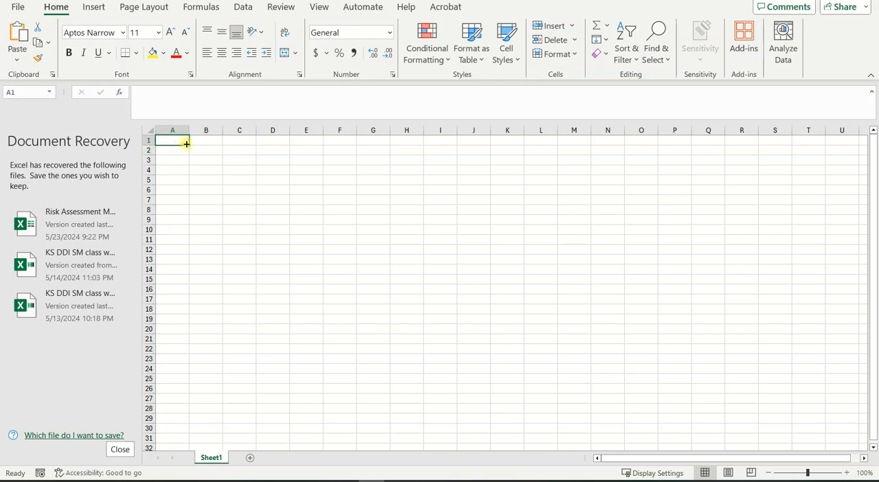
pyautogui.write('BBQ')
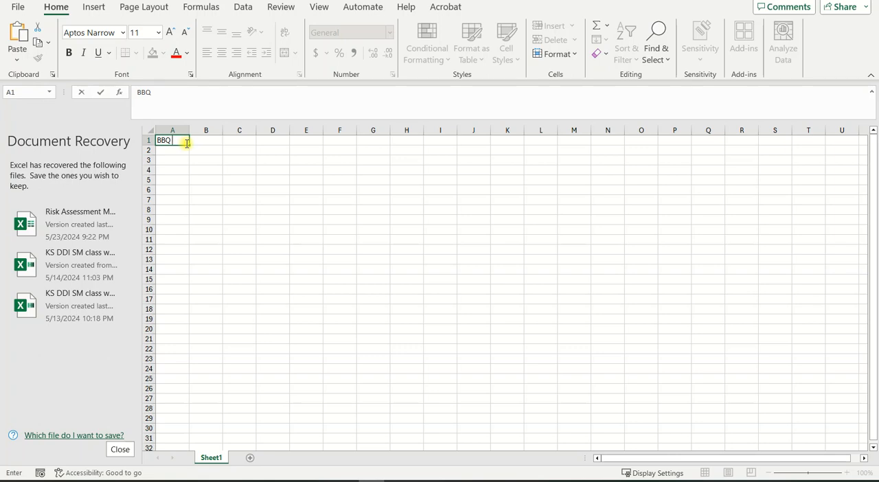
pyautogui.write(' costing')
pyautogui.write(' spe')
pyautogui.write('eadsheet')
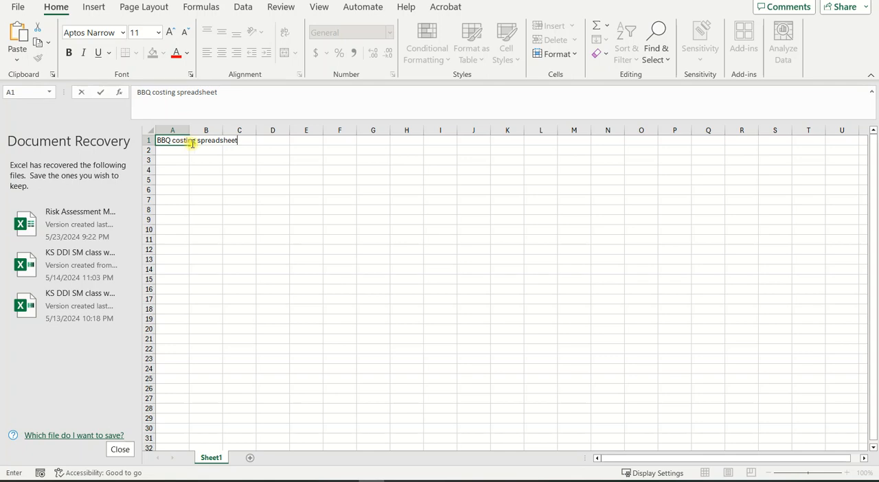
# Step: Enter the item "3mm Hot rolled sheet" in cell B3 and widen column B slightly, leaving it narrower than the text
pyautogui.click(197, 159)
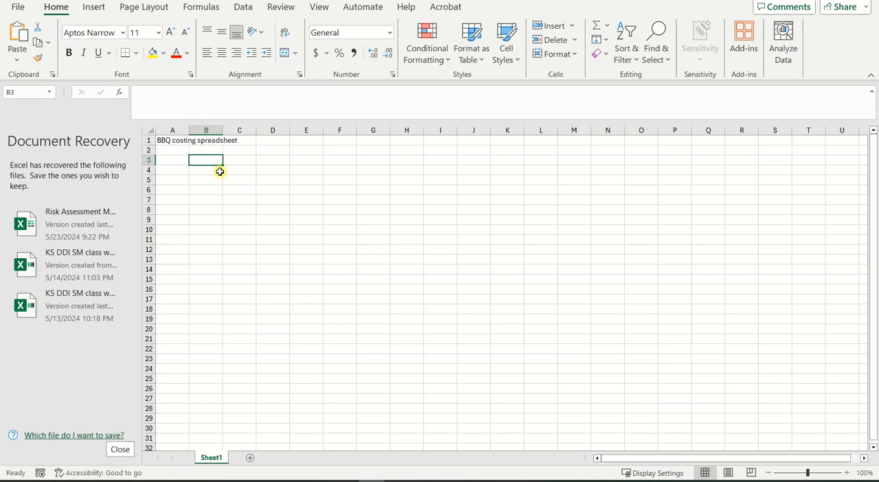
pyautogui.write('3mm Hot rolled sheet')
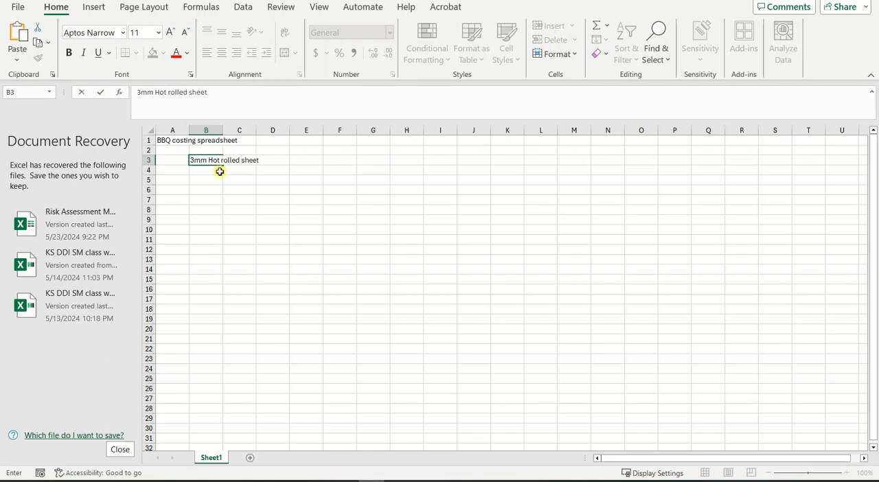
pyautogui.click(307, 228)
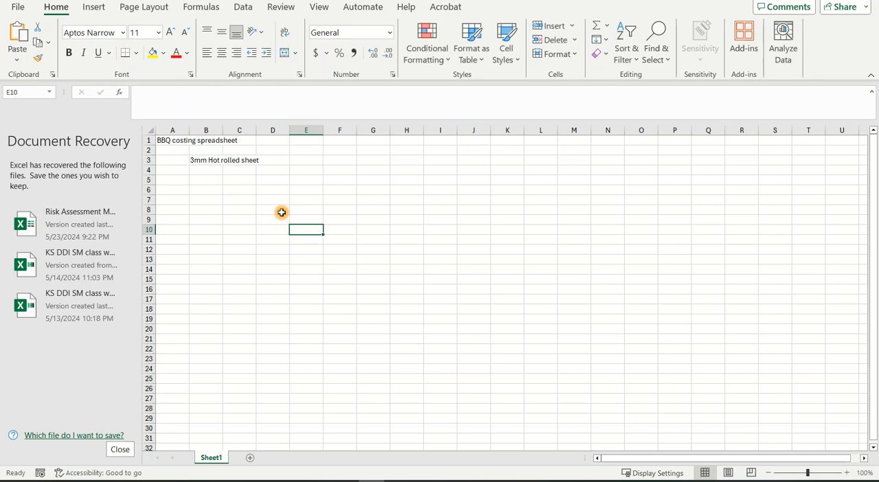
pyautogui.moveTo(222, 131); pyautogui.dragTo(242, 131)
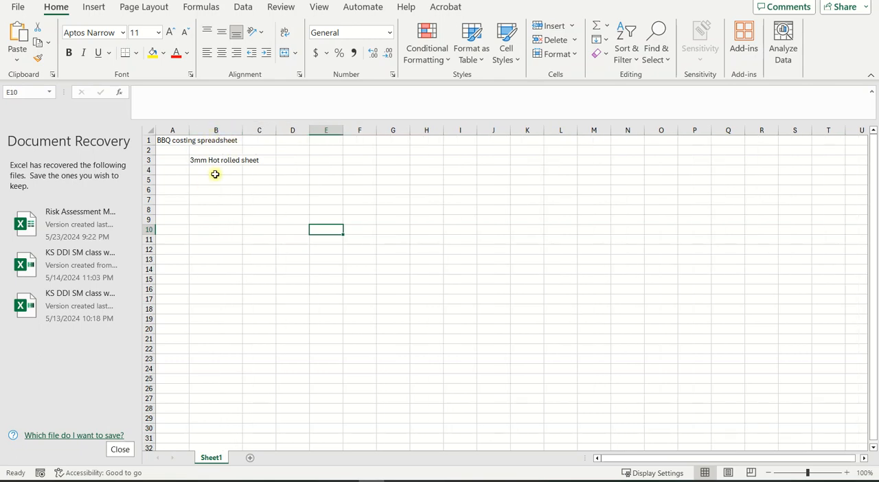
pyautogui.moveTo(242, 130); pyautogui.dragTo(234, 130)
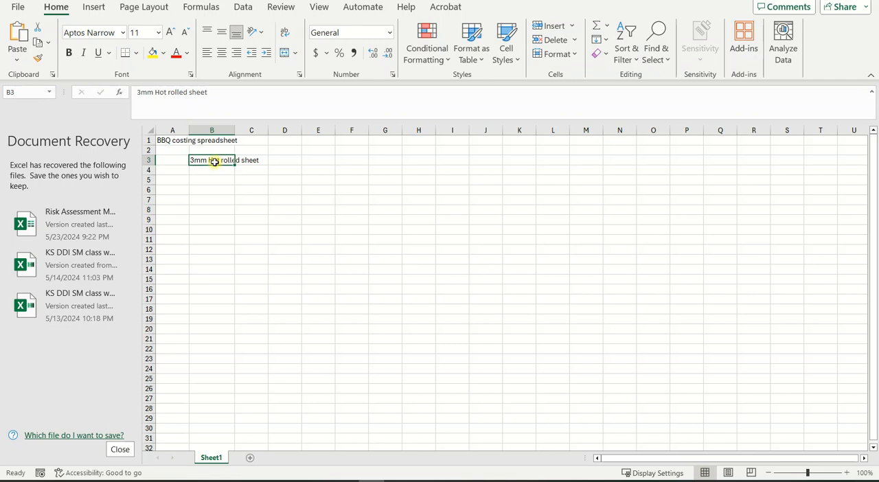
# Step: Turn on text wrapping for cell B3 and widen column B until "3mm Hot rolled" fits on the first line
pyautogui.rightClick(214, 162)
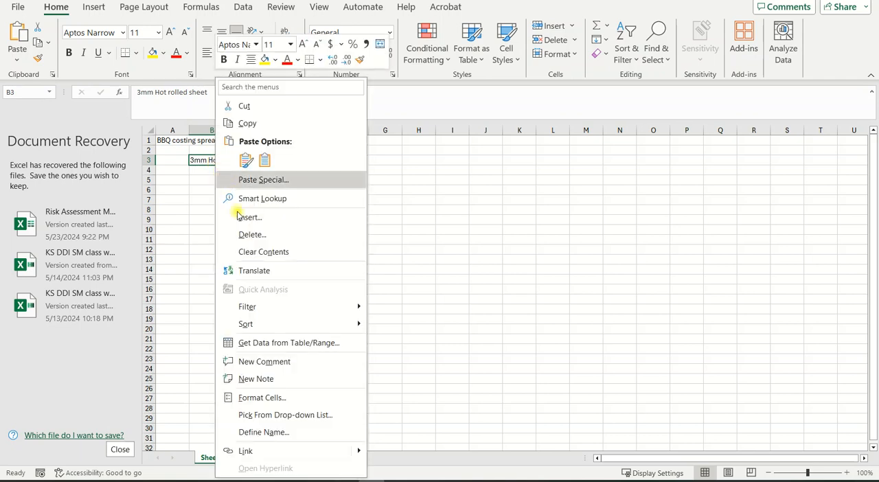
pyautogui.click(259, 398)
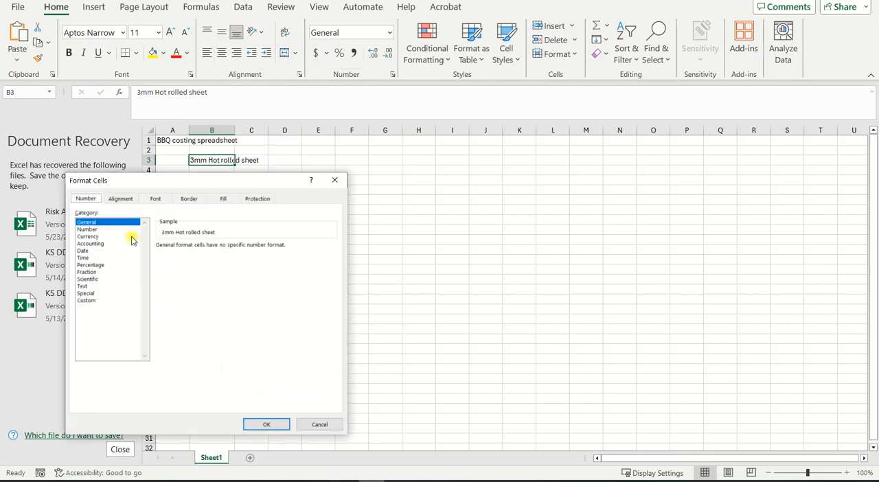
pyautogui.click(119, 200)
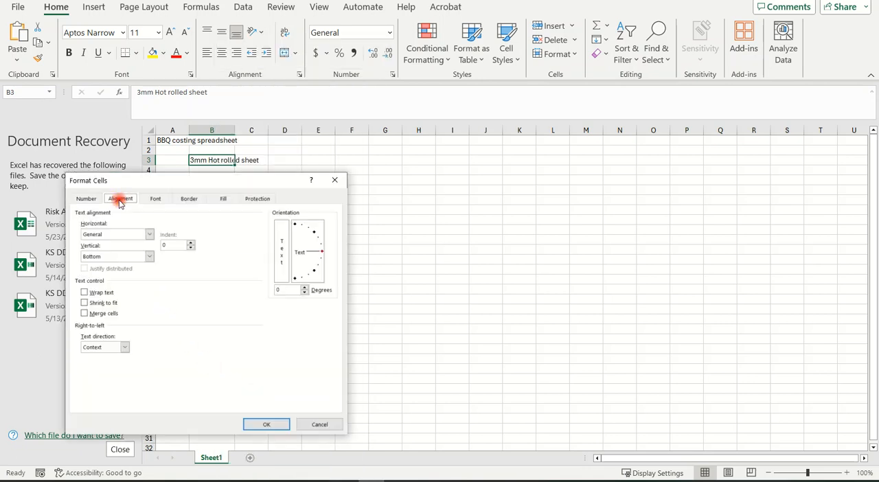
pyautogui.click(84, 294)
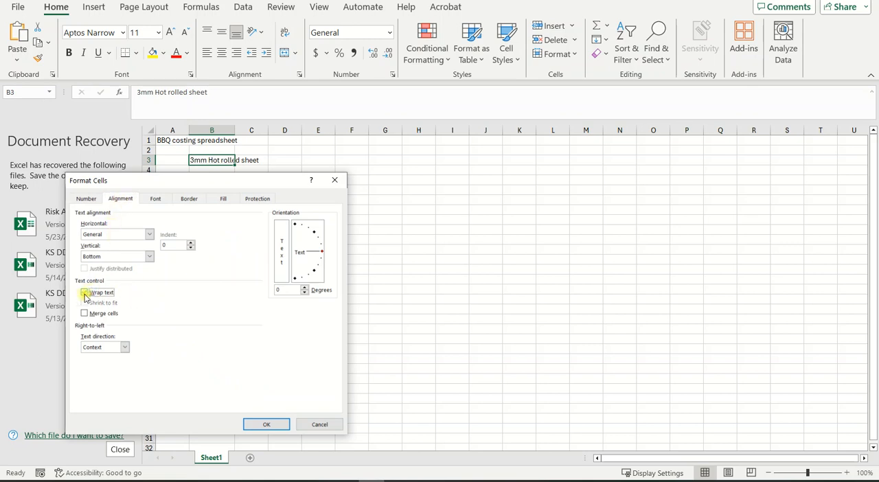
pyautogui.click(267, 423)
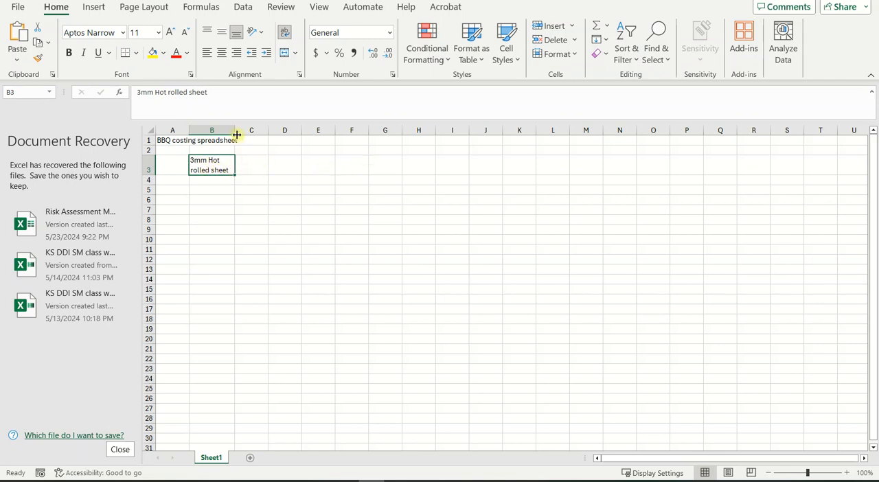
pyautogui.moveTo(235, 130); pyautogui.dragTo(246, 130)
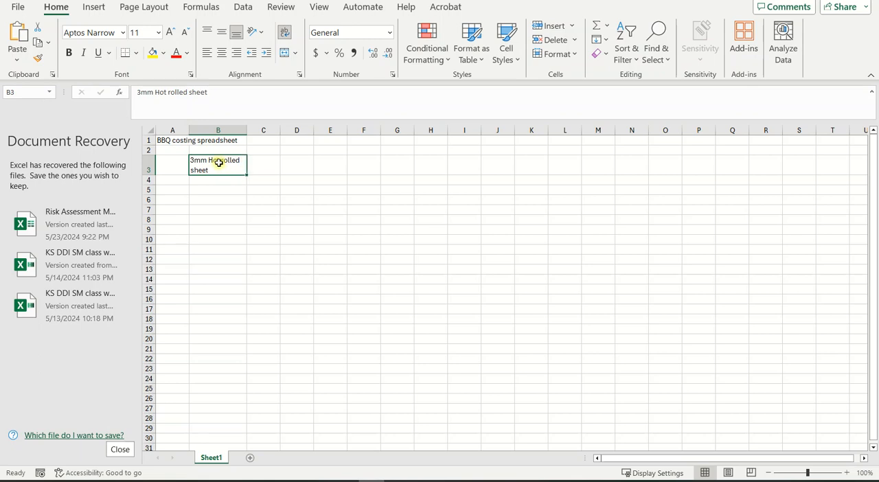
# Step: Enter "Square metre" in cell C3 as the unit for the hot rolled sheet
pyautogui.click(277, 163)
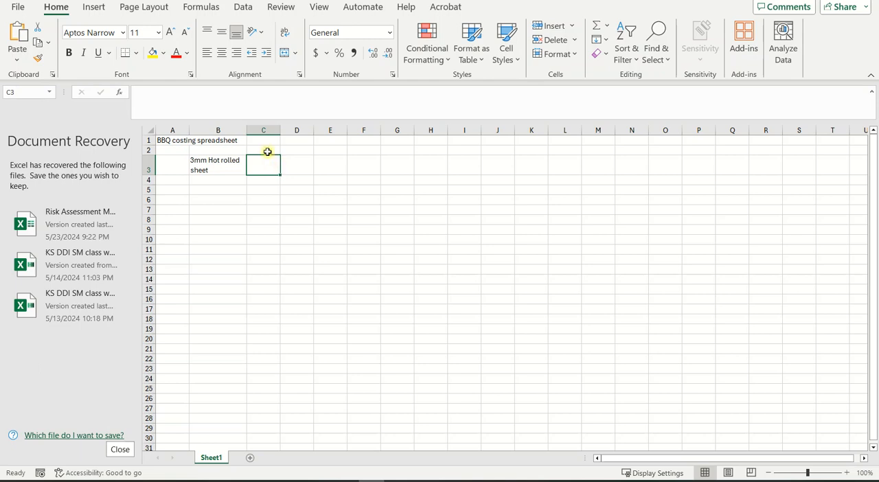
pyautogui.click(265, 163)
pyautogui.write('S')
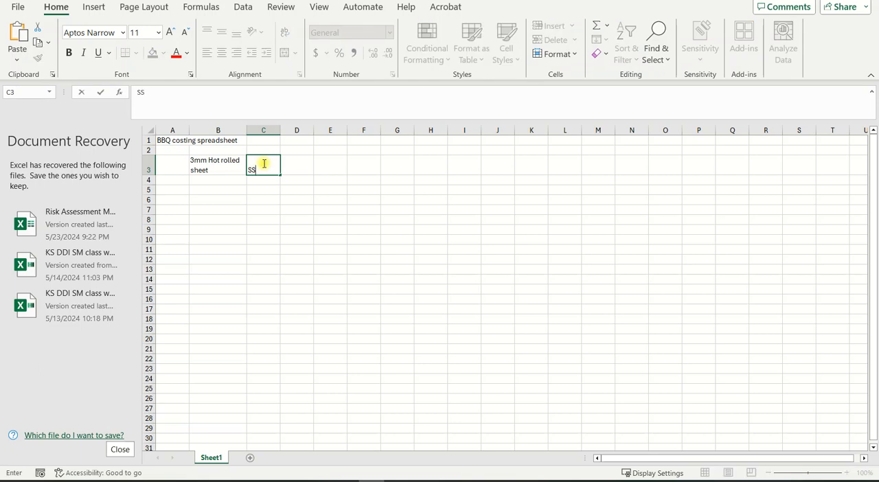
pyautogui.write('quare metre')
pyautogui.click(256, 200)
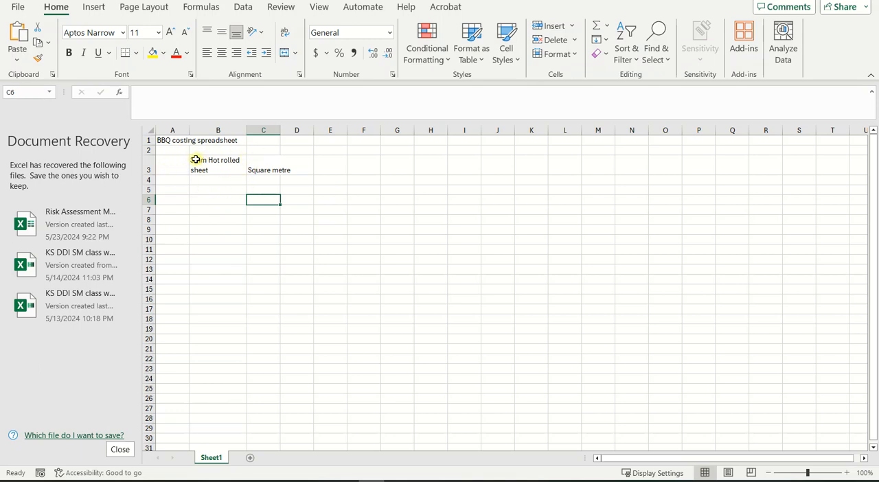
# Step: Turn on text wrapping for every cell in the sheet through the Format Cells alignment settings
pyautogui.click(149, 130)
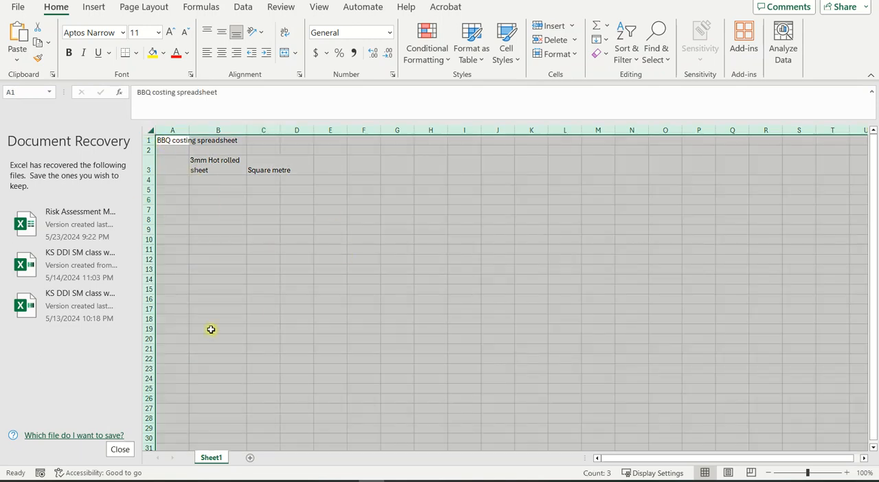
pyautogui.rightClick(230, 213)
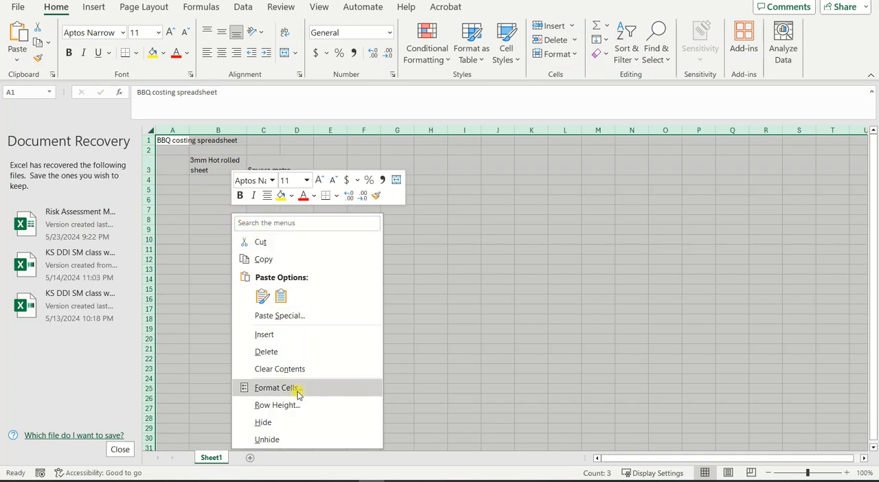
pyautogui.click(458, 278)
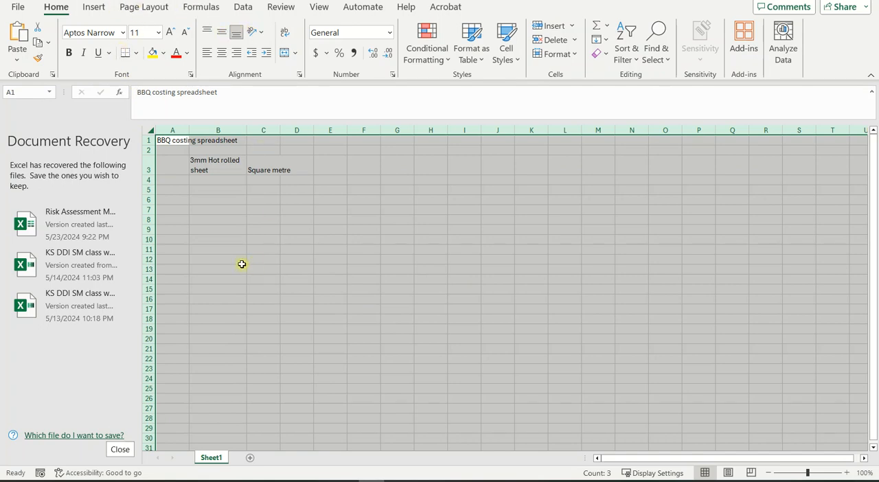
pyautogui.rightClick(231, 248)
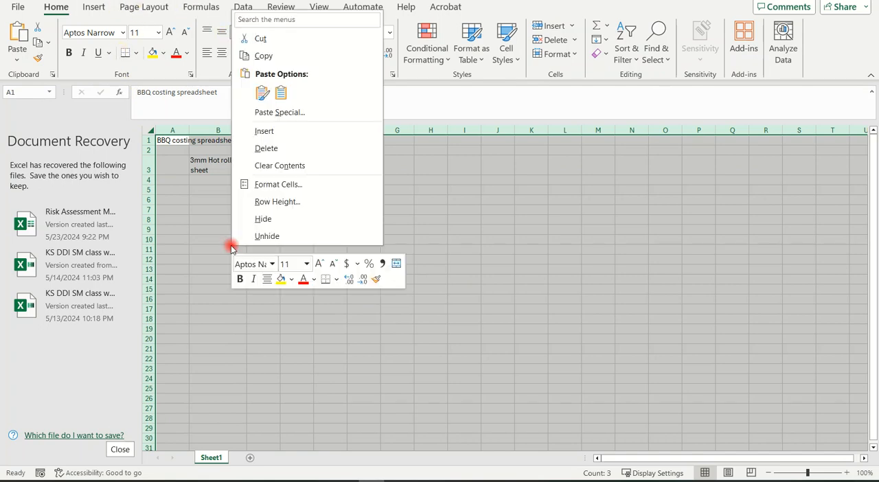
pyautogui.click(270, 185)
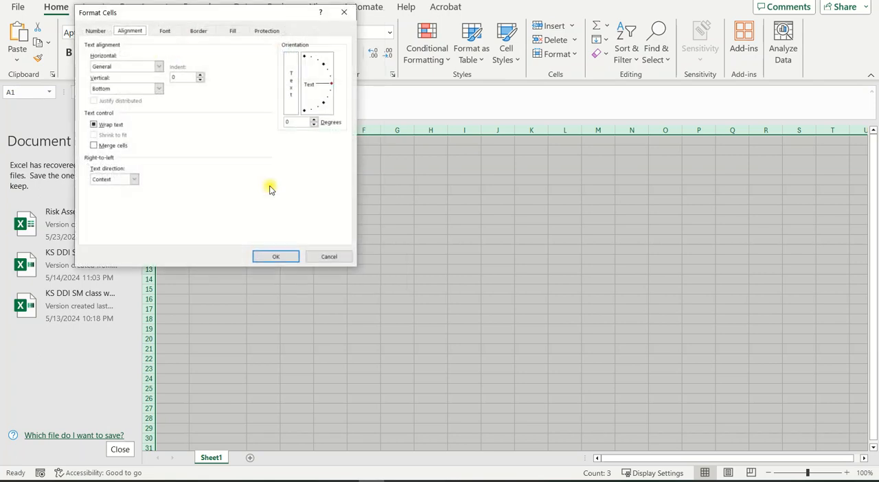
pyautogui.click(94, 125)
pyautogui.click(100, 126)
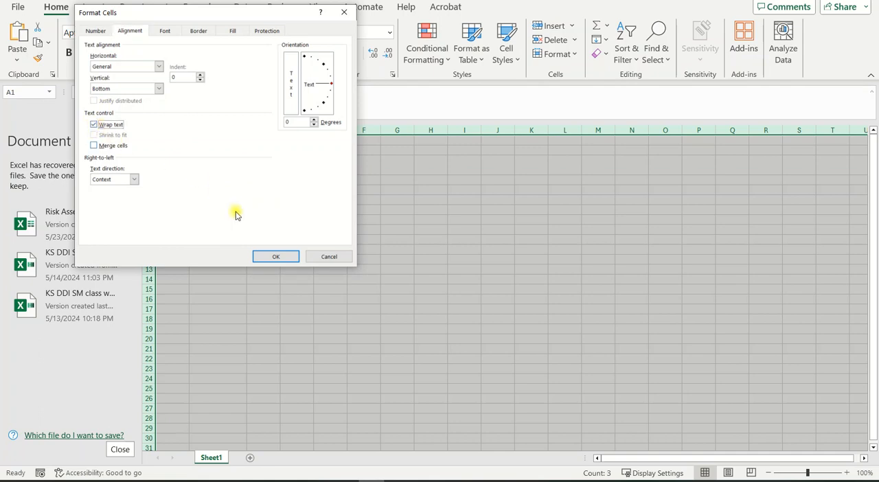
pyautogui.click(287, 256)
pyautogui.click(302, 241)
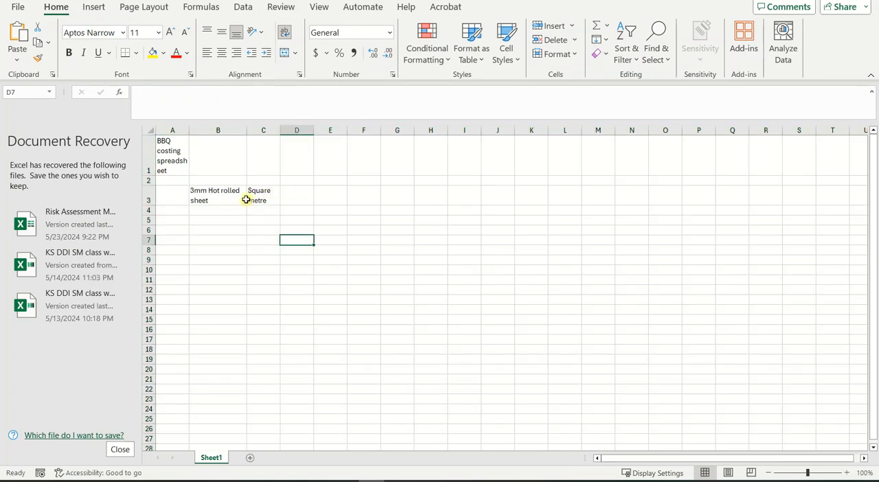
# Step: Enter the column headings "Item Name" in B2, "Unit" in C2 and "Cost/Unit" in D2
pyautogui.click(215, 180)
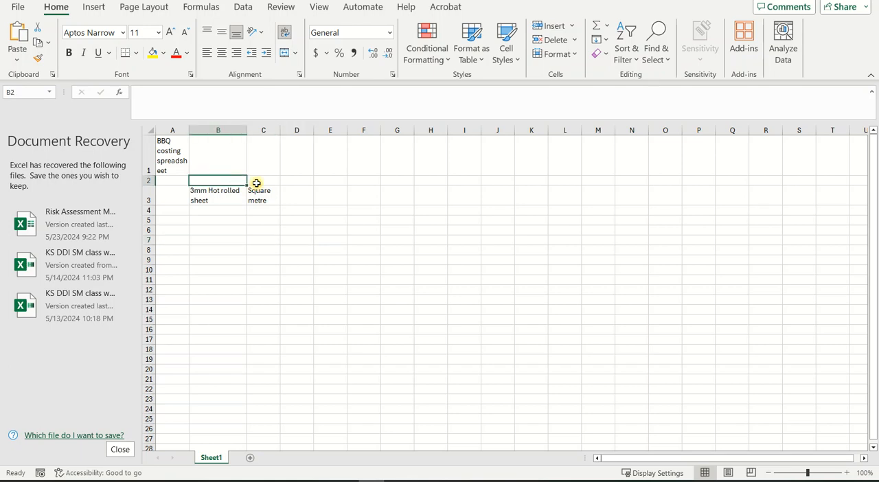
pyautogui.write('Item Nam')
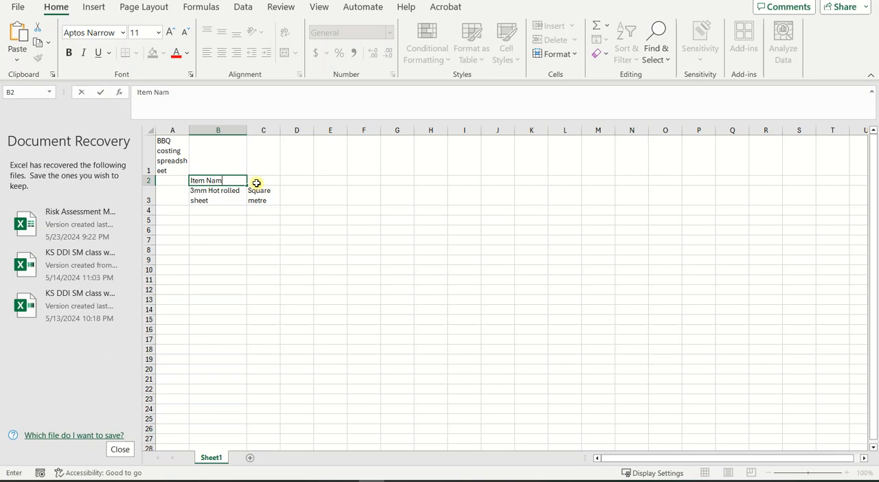
pyautogui.write('e')
pyautogui.press('Tab')
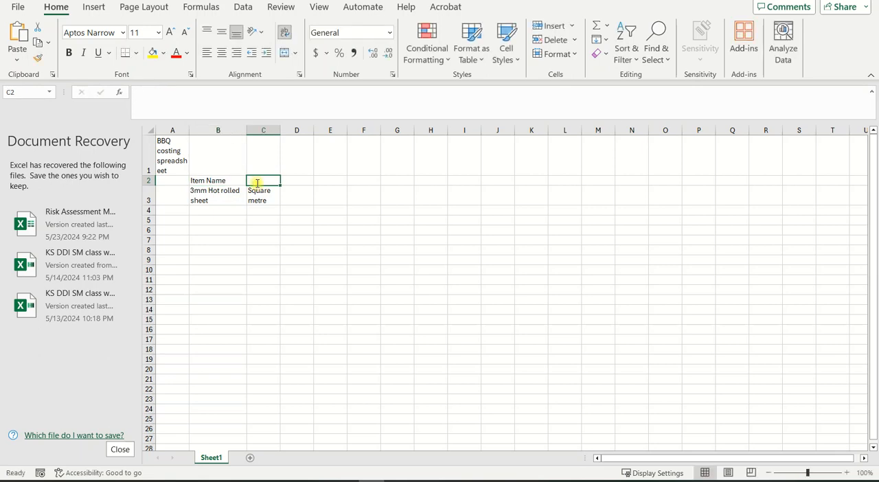
pyautogui.write('Unit')
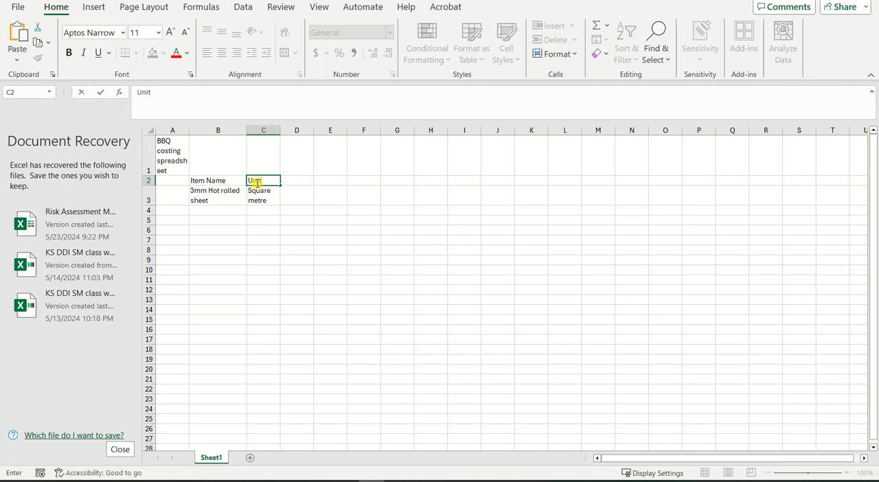
pyautogui.click(303, 181)
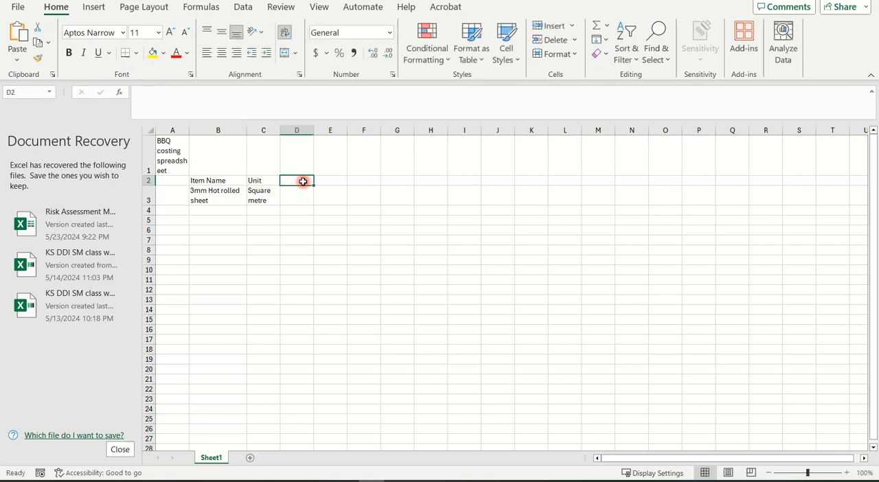
pyautogui.write('C')
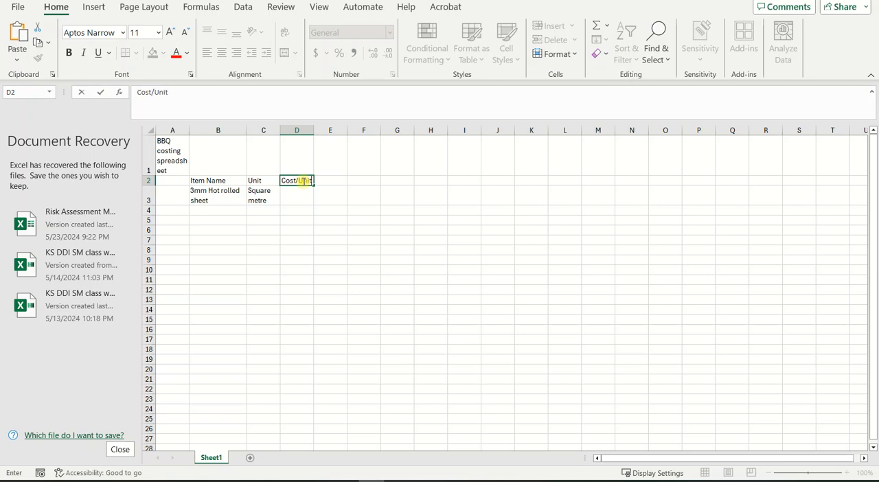
pyautogui.write('ost/Unit')
# Step: Complete the "Cost/Unit" heading in D2 and make the column headings in B2:D2 bold
pyautogui.press('Tab')
pyautogui.moveTo(202, 177); pyautogui.dragTo(287, 176)
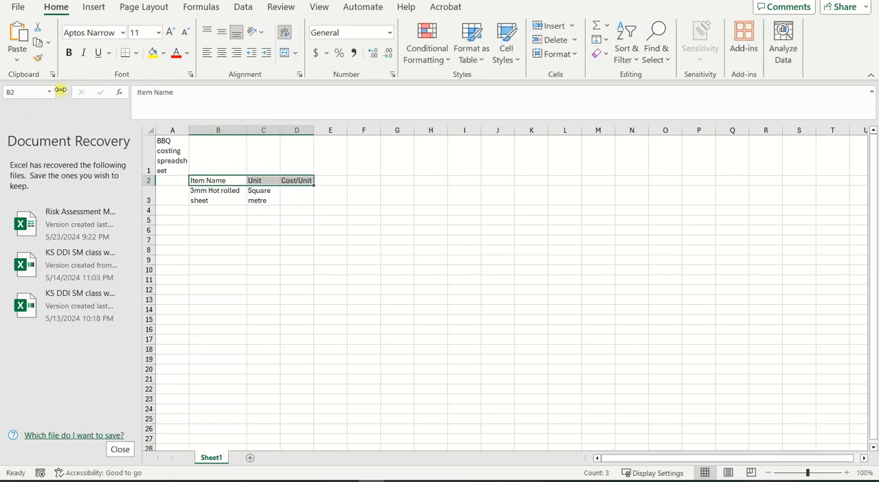
pyautogui.click(68, 53)
pyautogui.click(388, 240)
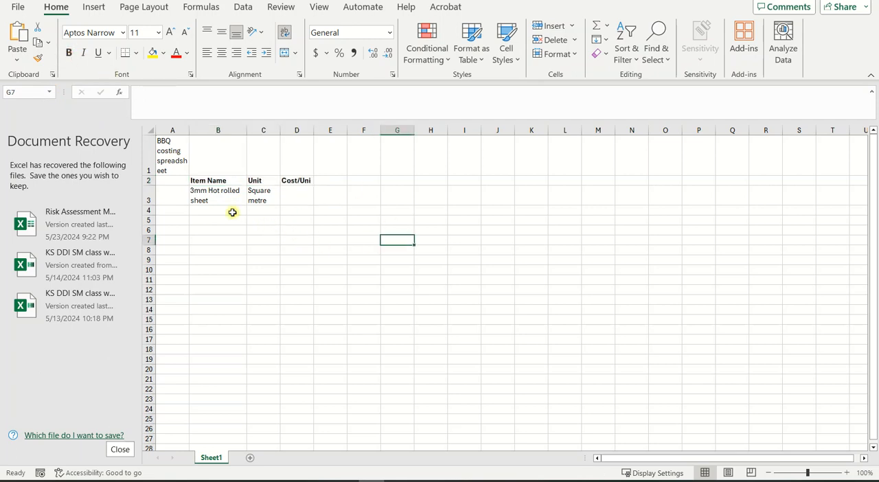
# Step: Look up the 3.0mm Hot Rolled Sheet unit price in the Word quotation and enter 56.66 in cell D3 of the Excel sheet
pyautogui.click(300, 198)
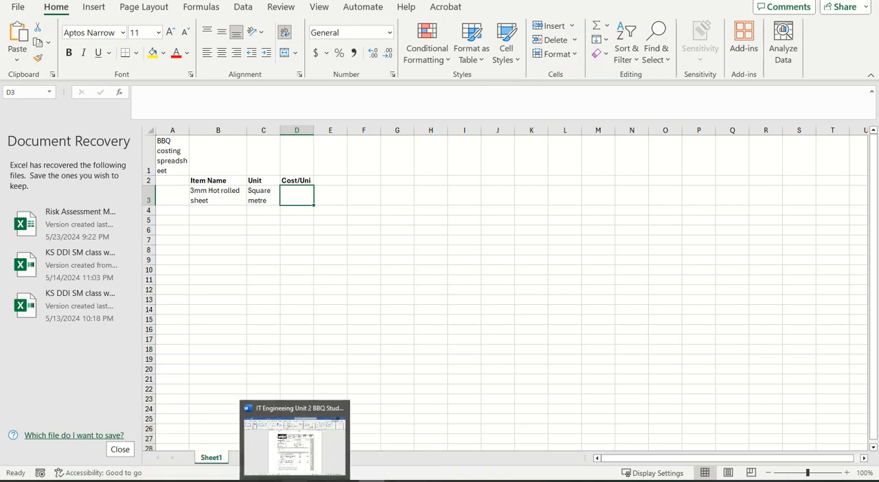
pyautogui.moveTo(320, 481)
pyautogui.click(294, 443)
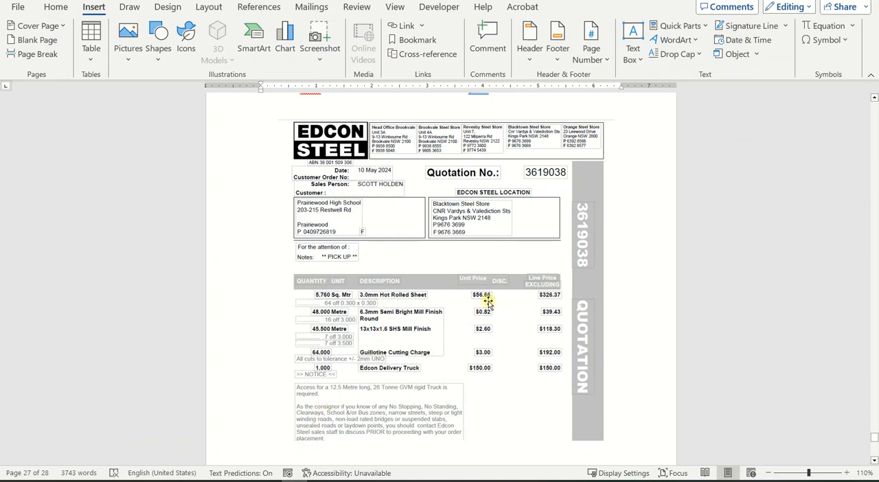
pyautogui.click(362, 479)
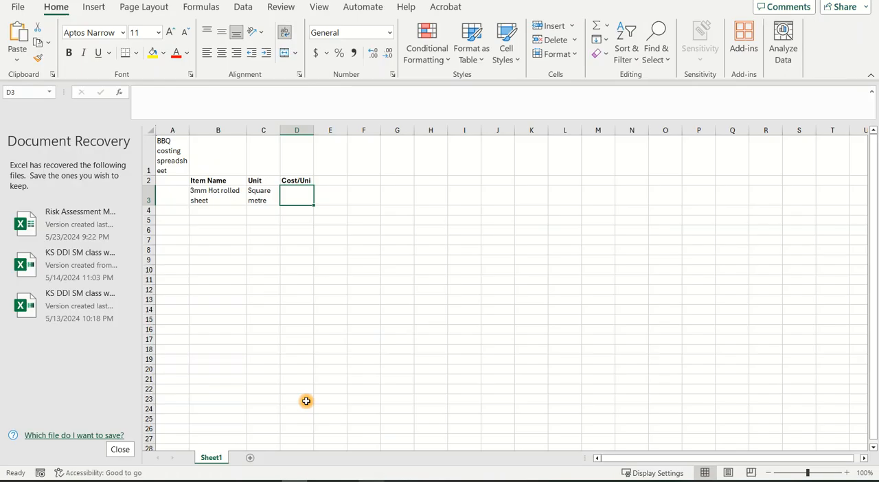
pyautogui.click(300, 192)
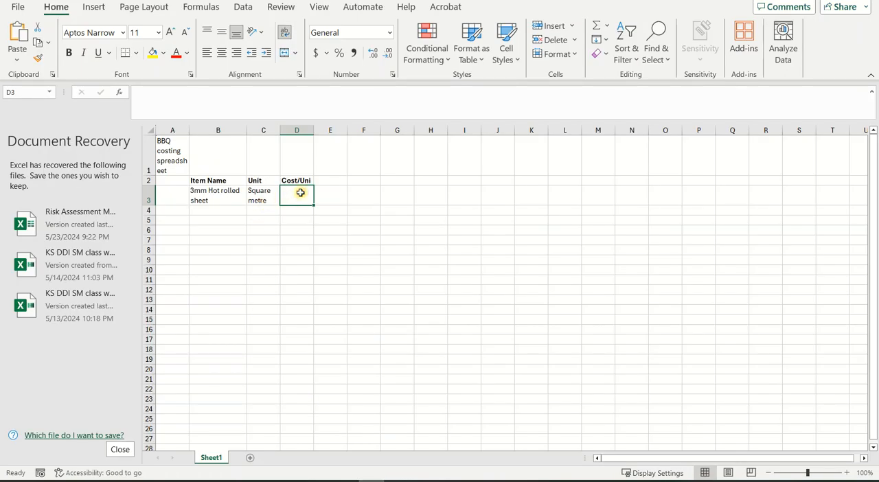
pyautogui.write('56.66')
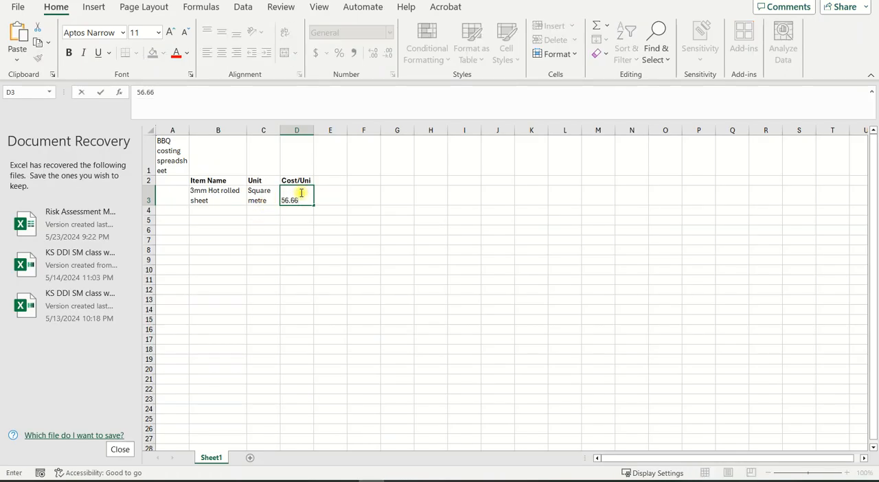
pyautogui.click(316, 258)
pyautogui.click(298, 198)
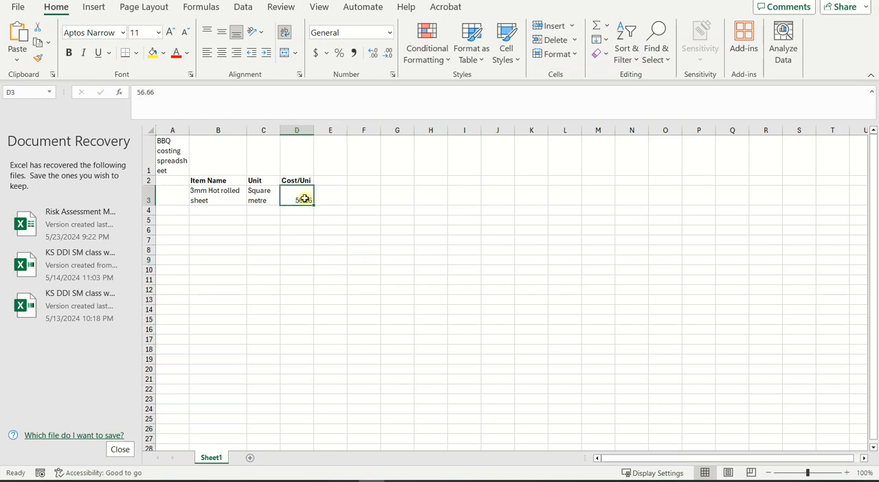
# Step: Format all of column D as Currency with 2 decimal places and the $ symbol
pyautogui.click(298, 131)
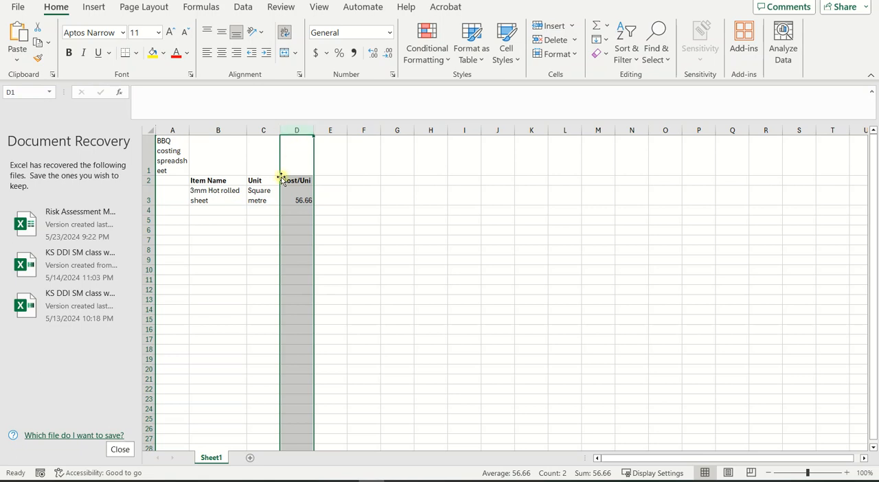
pyautogui.rightClick(295, 214)
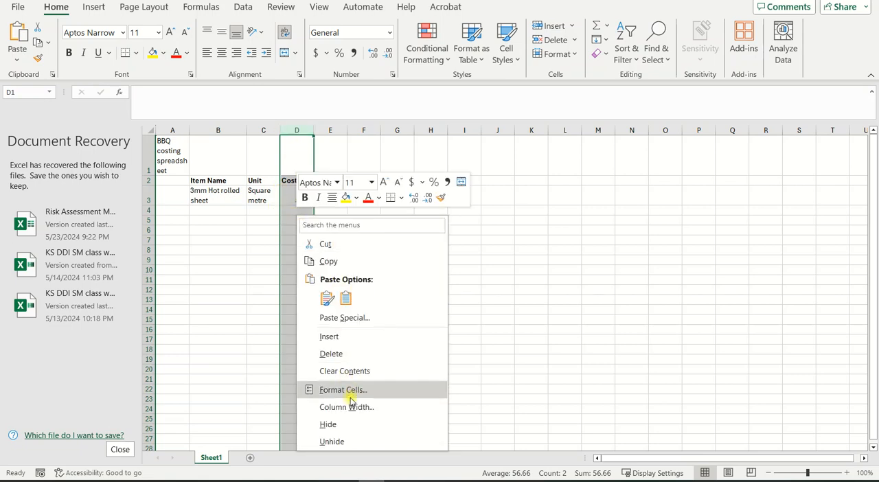
pyautogui.click(327, 389)
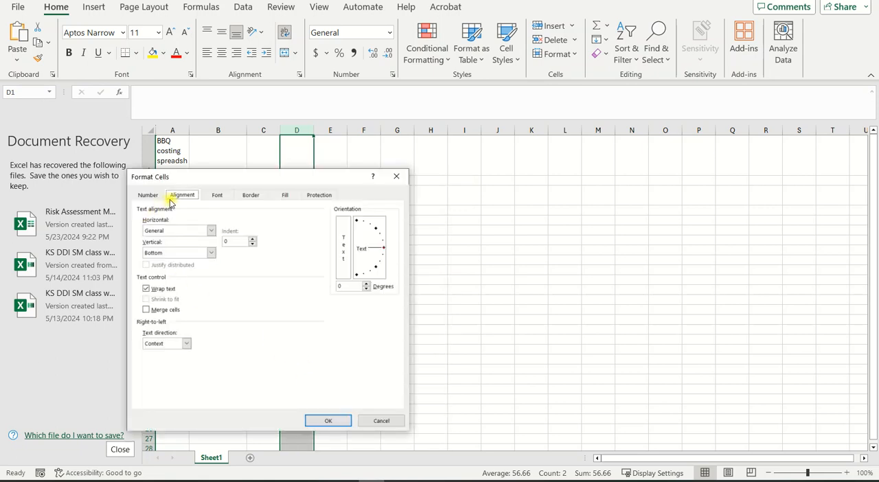
pyautogui.click(147, 196)
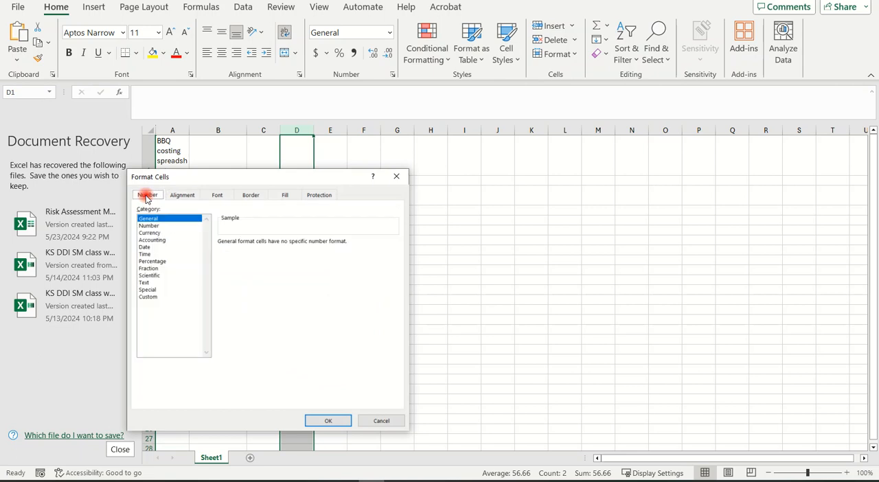
pyautogui.click(150, 233)
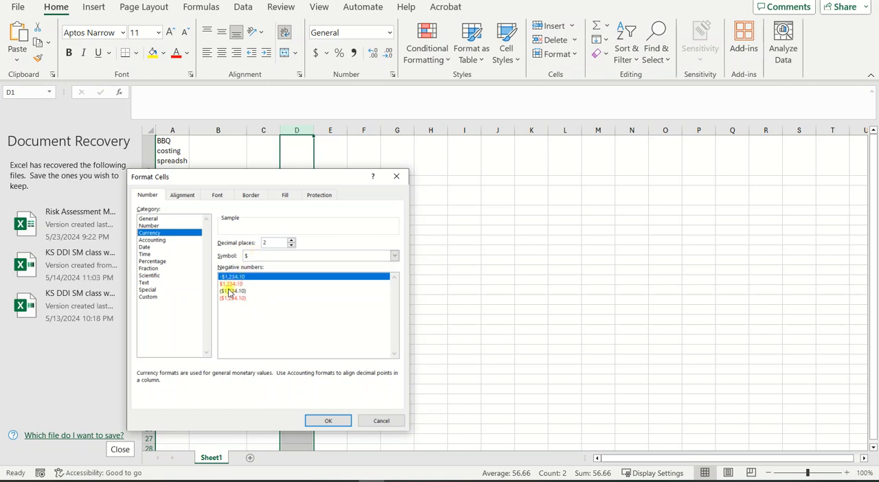
pyautogui.click(324, 418)
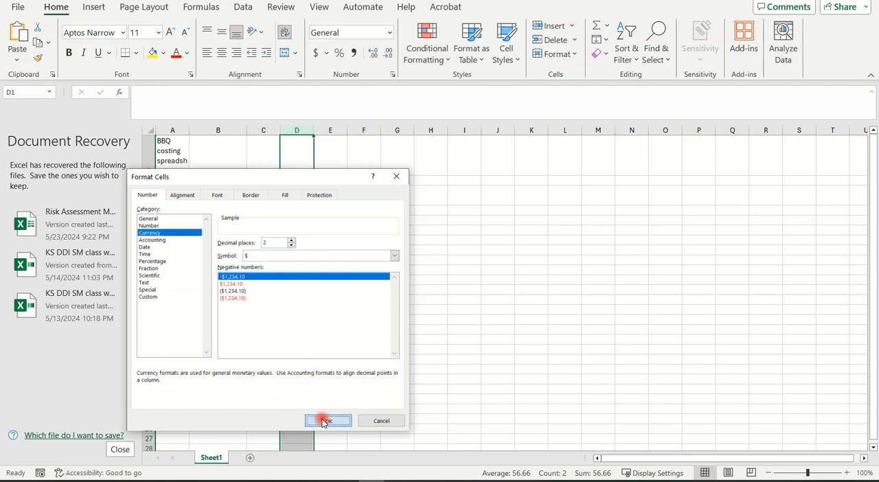
pyautogui.click(301, 201)
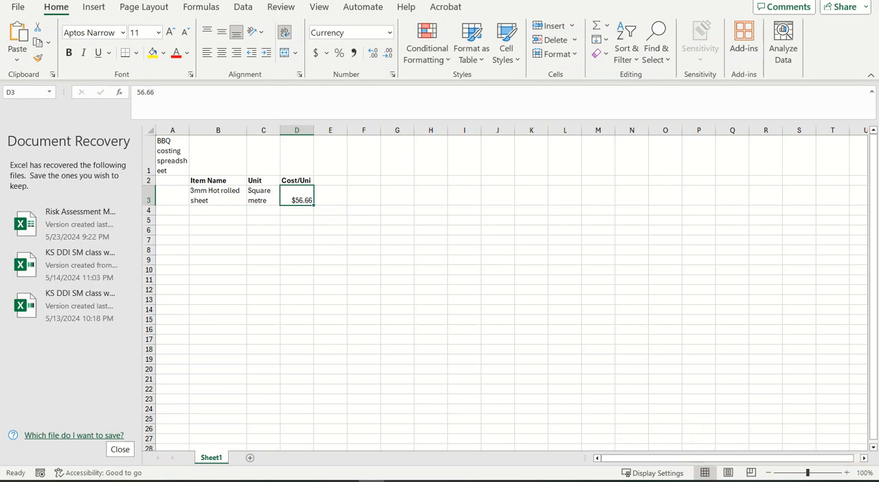
# Step: Enter the column heading "Buying unit" in cell E2
pyautogui.click(332, 180)
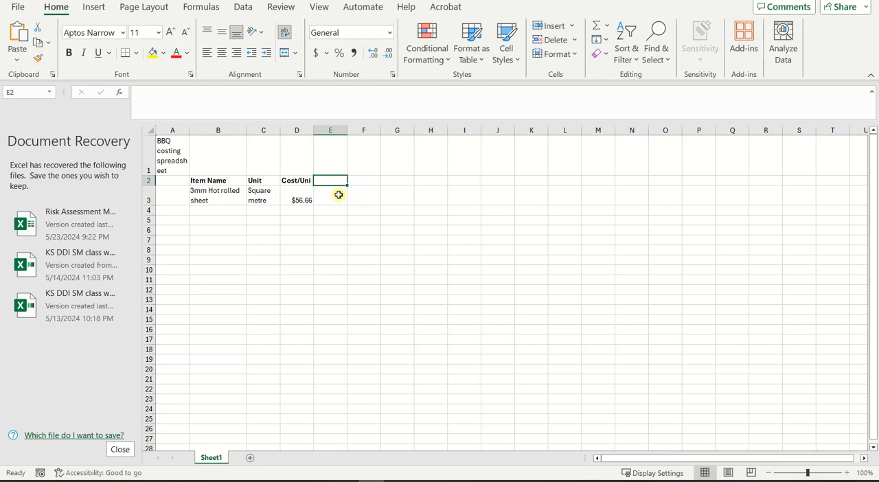
pyautogui.write('Bu')
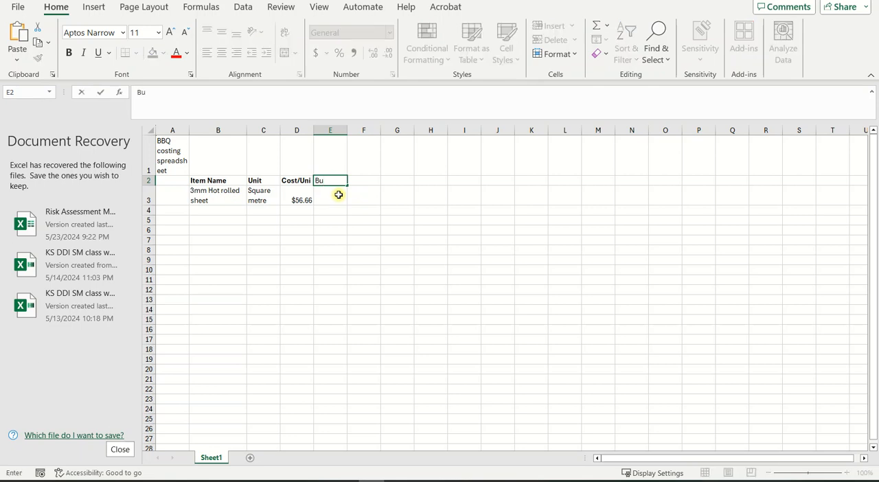
pyautogui.write('ying uni')
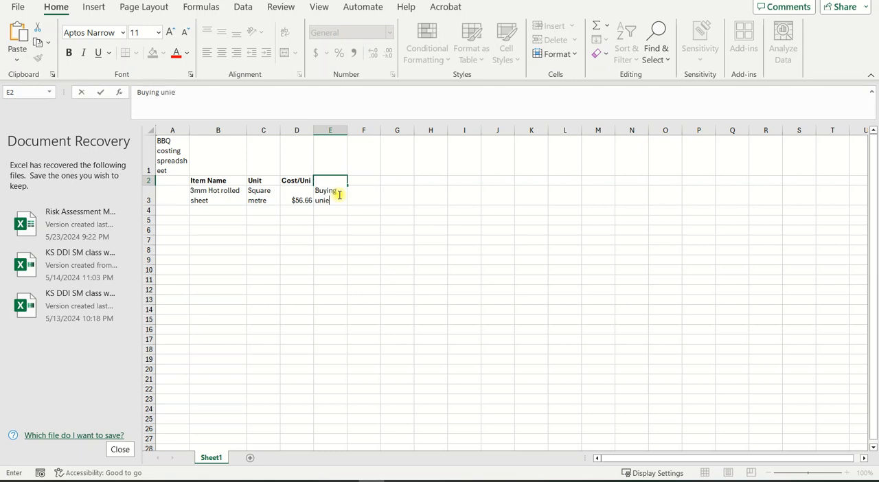
pyautogui.write('t')
pyautogui.press('Tab')
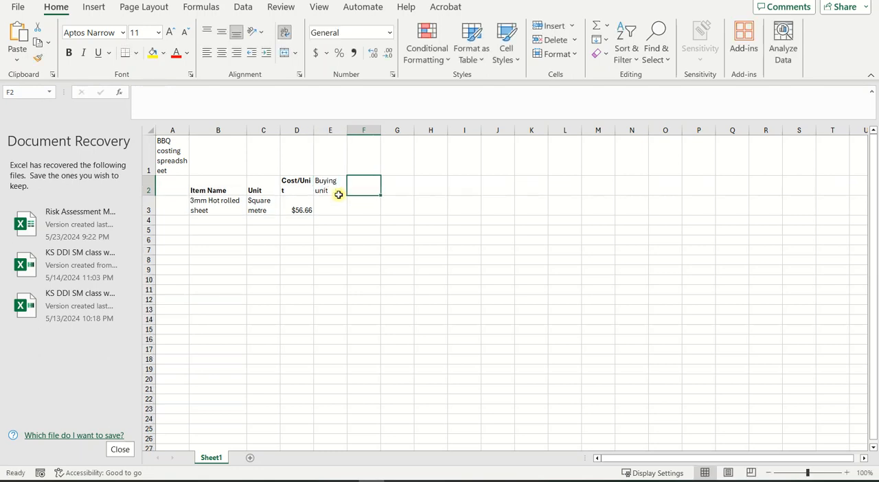
# Step: Replace "unit" with "qty" in the E2 heading so it reads "Buying qty"
pyautogui.click(330, 188)
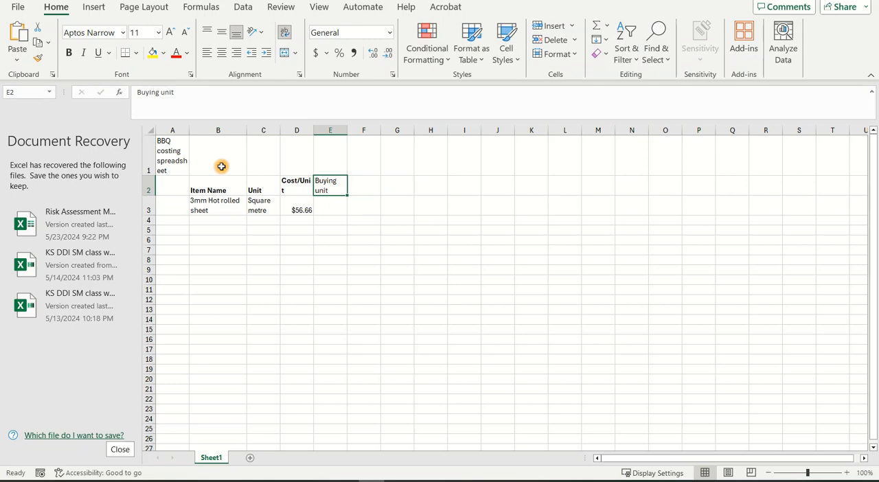
pyautogui.moveTo(175, 93); pyautogui.dragTo(162, 94)
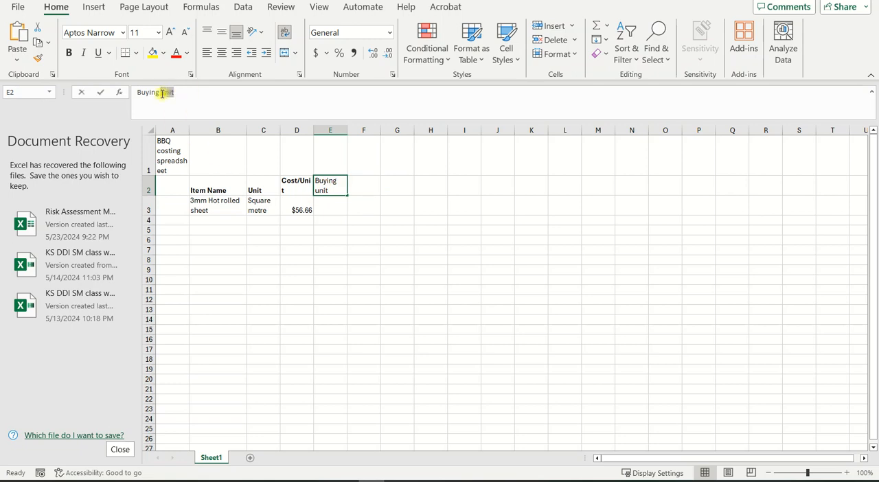
pyautogui.write('qty')
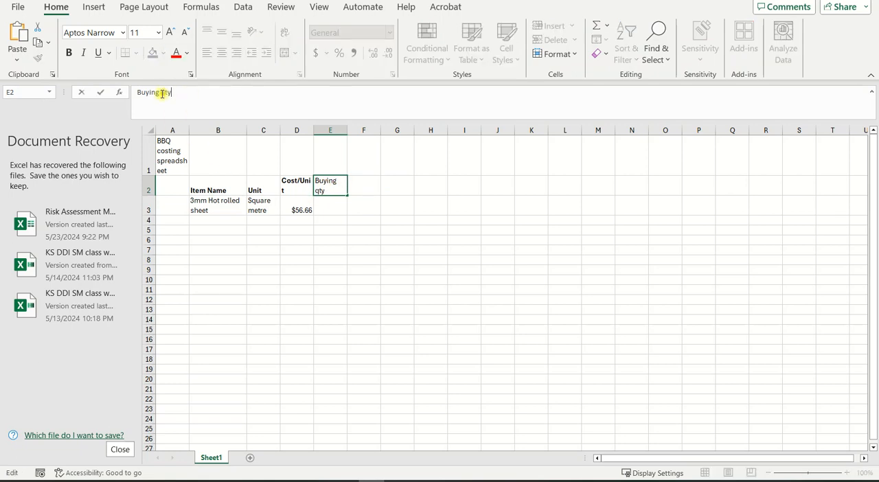
pyautogui.click(397, 289)
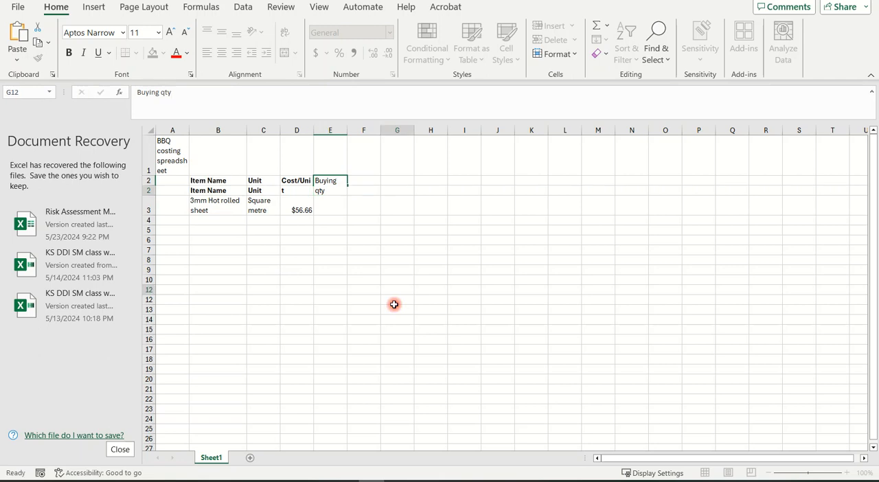
# Step: Enter 0.09 in cell E3 as the buying quantity for the hot rolled sheet
pyautogui.click(328, 197)
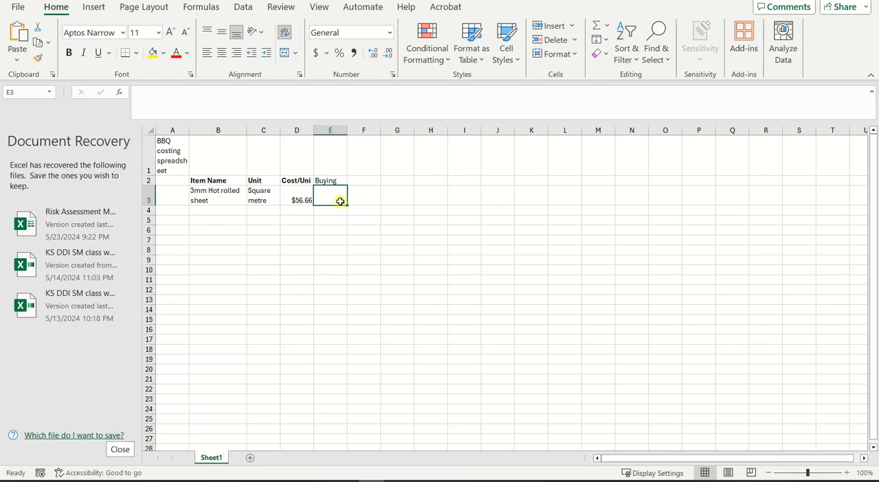
pyautogui.write('.09')
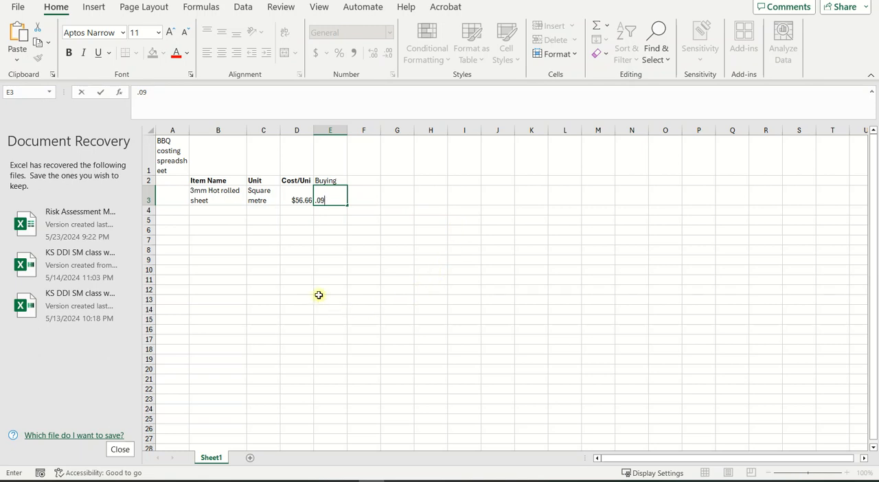
pyautogui.press('Tab')
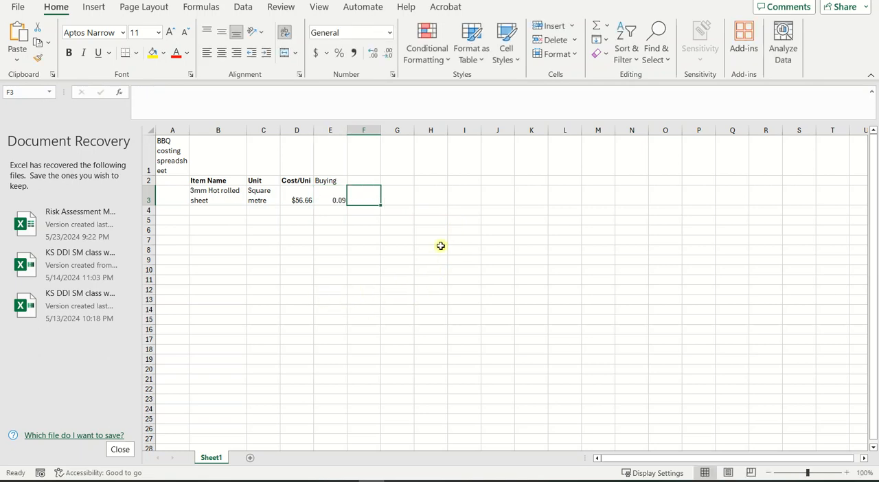
pyautogui.click(339, 200)
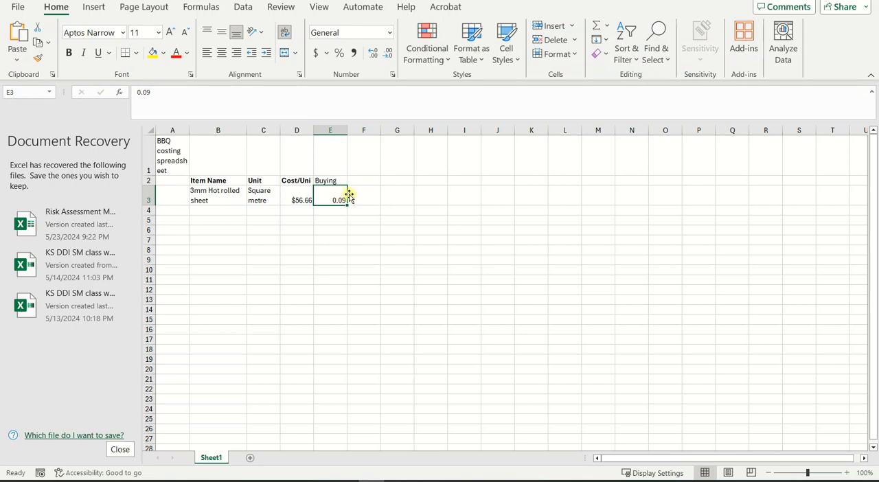
# Step: Try to reapply text wrapping to all of row 2 through the Format Cells alignment settings
pyautogui.click(325, 180)
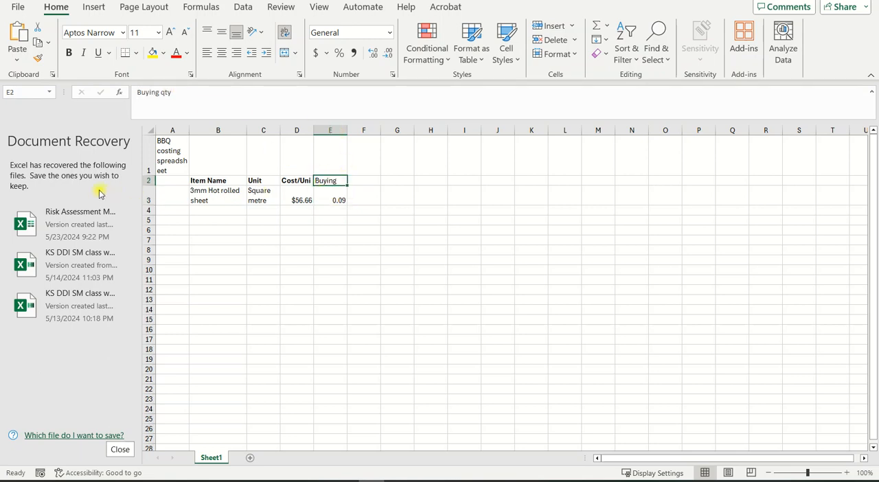
pyautogui.click(150, 180)
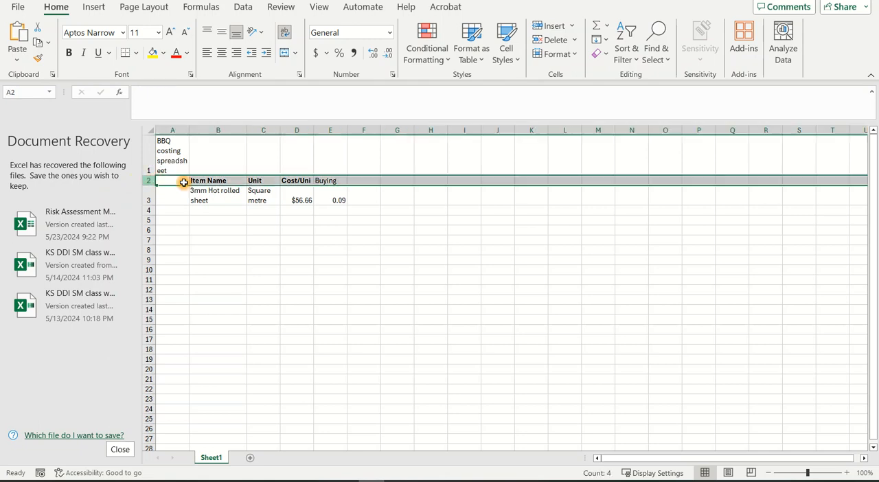
pyautogui.rightClick(414, 182)
pyautogui.click(446, 357)
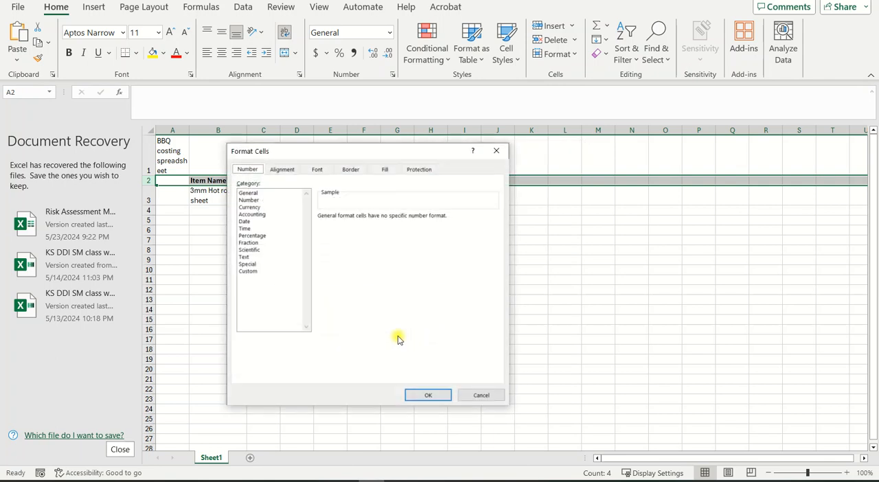
pyautogui.click(281, 170)
pyautogui.click(246, 263)
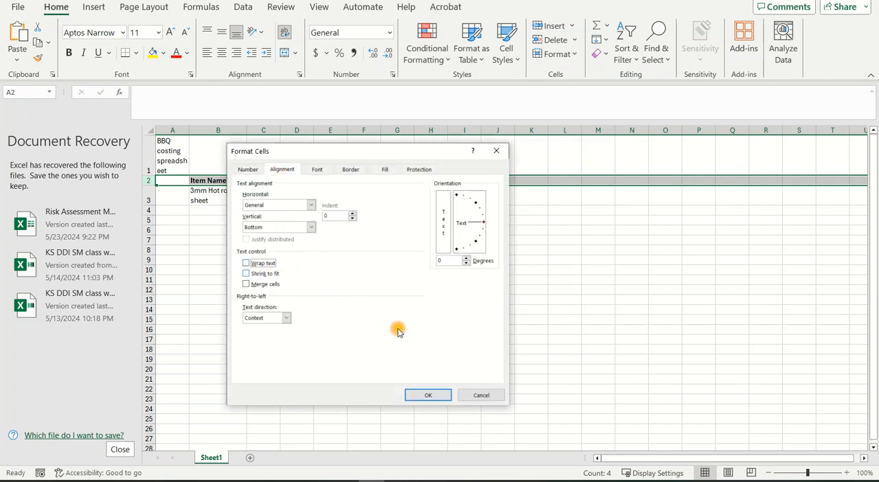
pyautogui.click(246, 263)
pyautogui.click(429, 396)
pyautogui.click(332, 299)
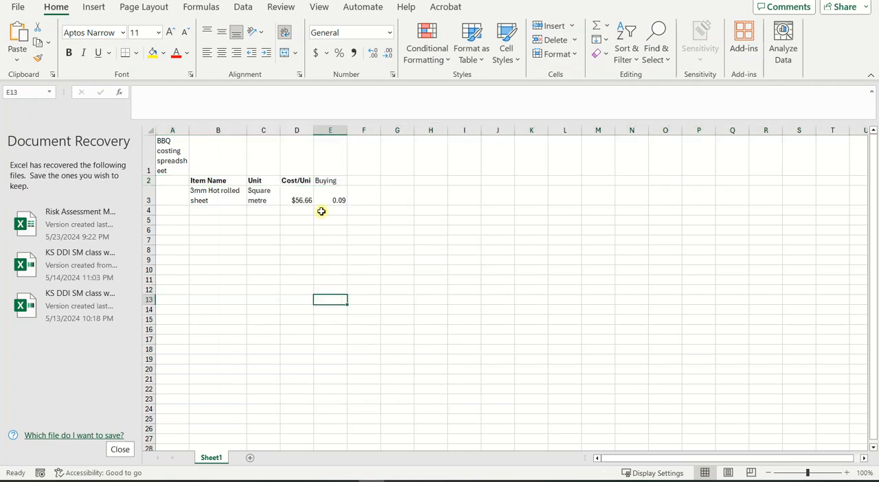
# Step: Increase the height of row 2 until both lines of the wrapped "Buying qty" heading in E2 fit
pyautogui.click(332, 180)
pyautogui.click(182, 93)
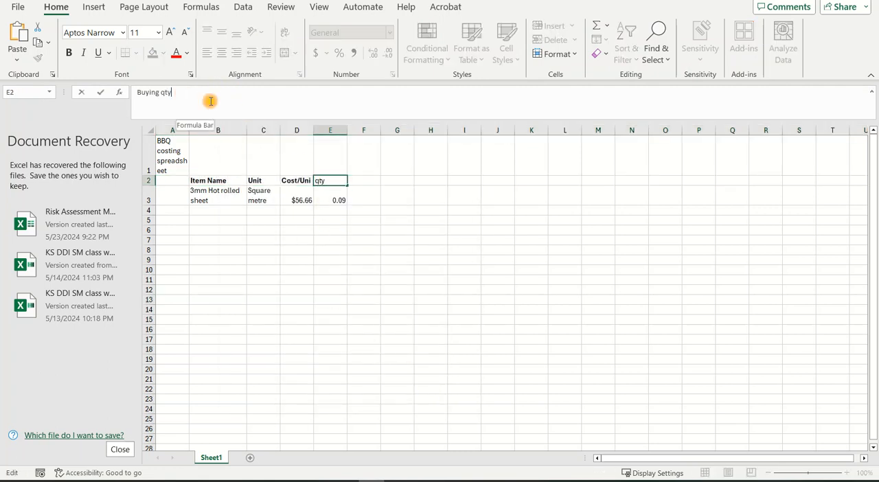
pyautogui.click(168, 180)
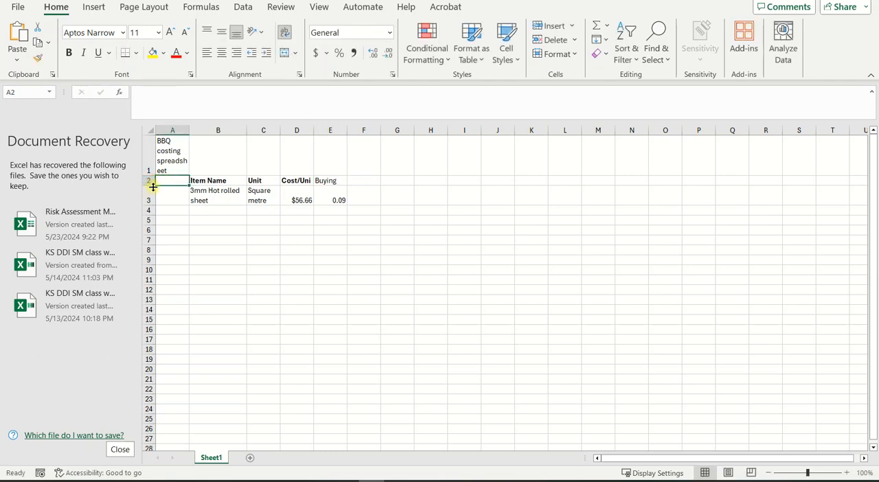
pyautogui.moveTo(152, 186); pyautogui.dragTo(149, 197)
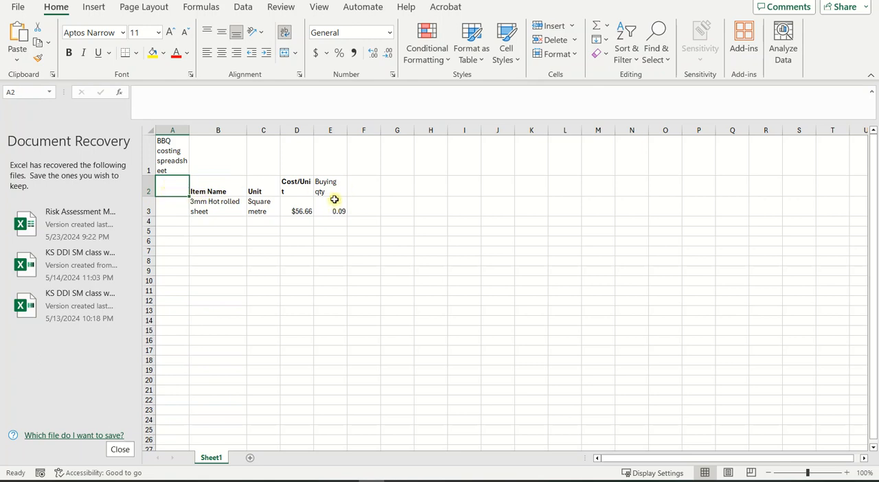
# Step: Make the "Buying qty" heading in E2 bold to match the other column headings
pyautogui.click(220, 188)
pyautogui.click(257, 186)
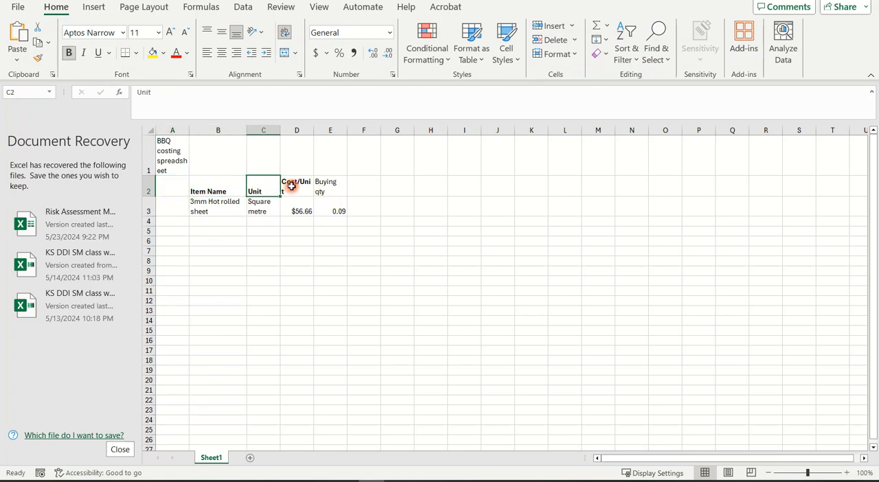
pyautogui.click(294, 184)
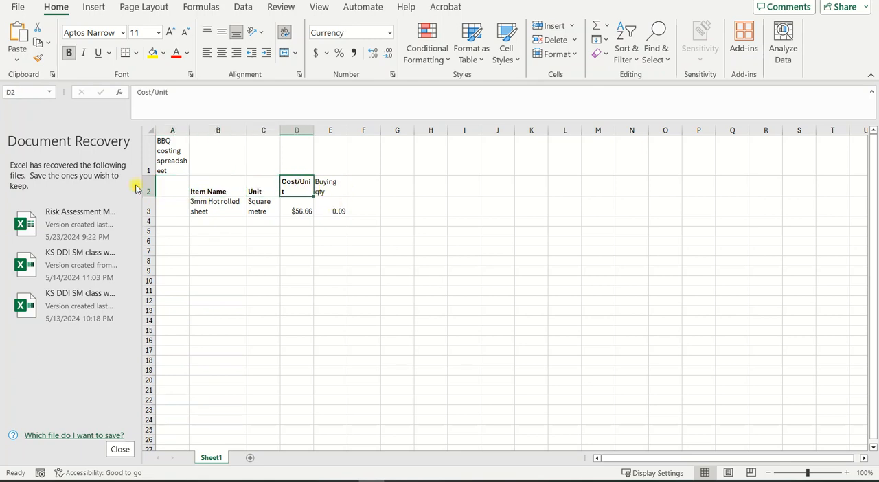
pyautogui.click(328, 183)
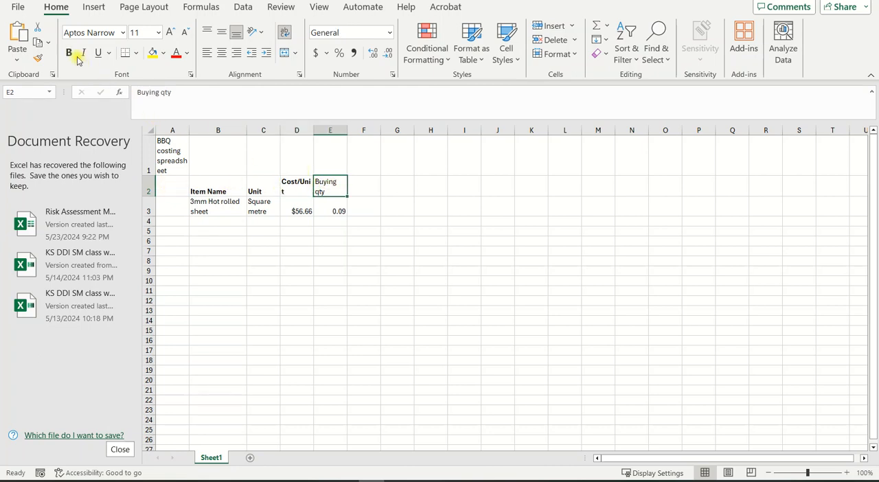
pyautogui.click(369, 190)
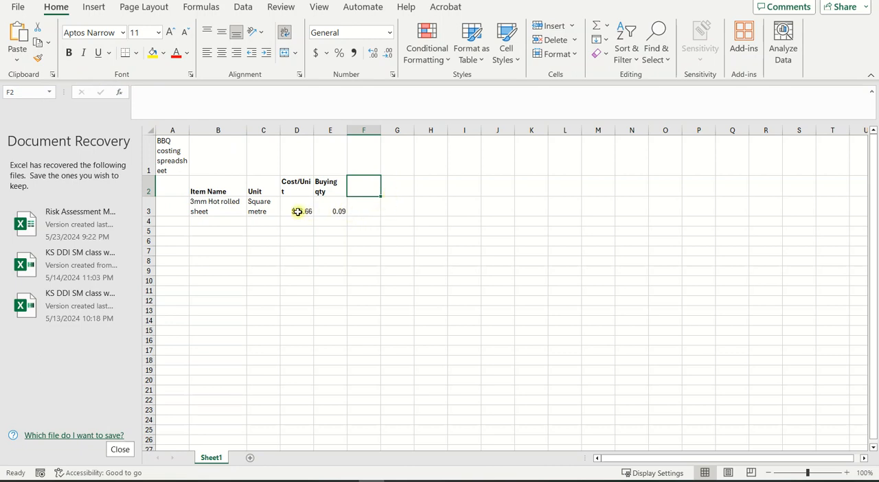
# Step: Enter the formula =D3*E3 in F3 to multiply the hot rolled sheet's unit cost by its buying quantity
pyautogui.click(365, 209)
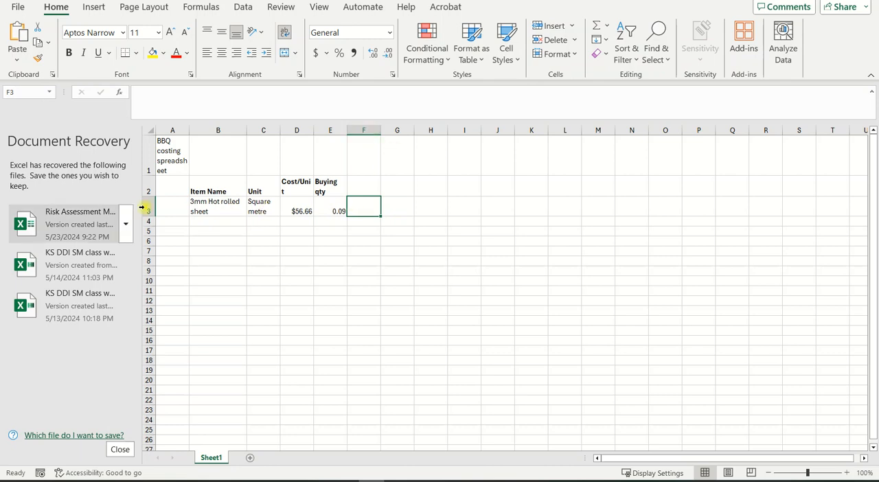
pyautogui.click(142, 92)
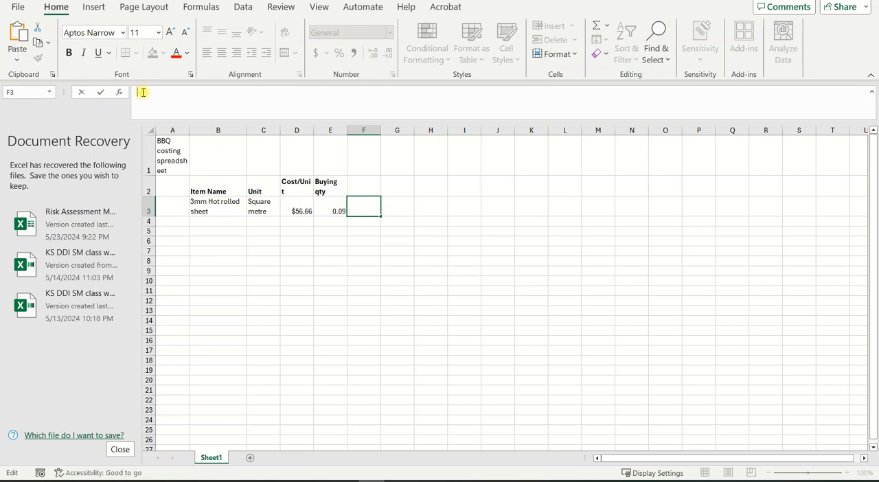
pyautogui.write('=')
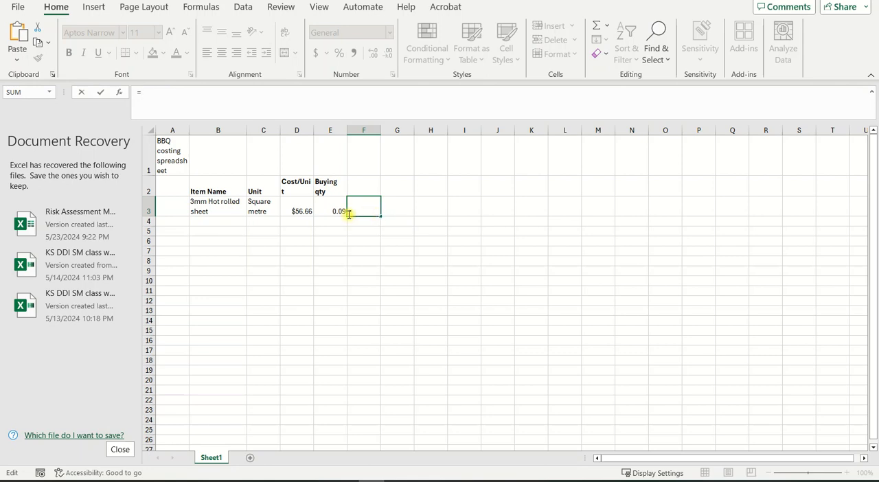
pyautogui.click(297, 210)
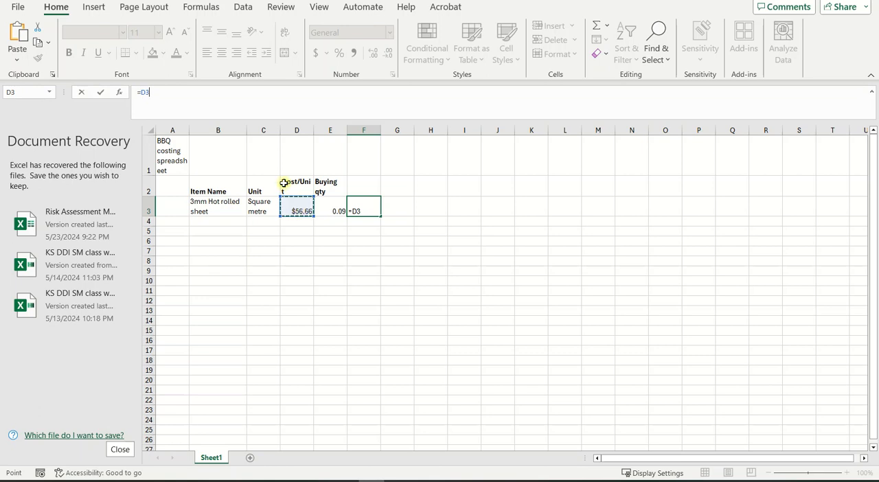
pyautogui.write('*')
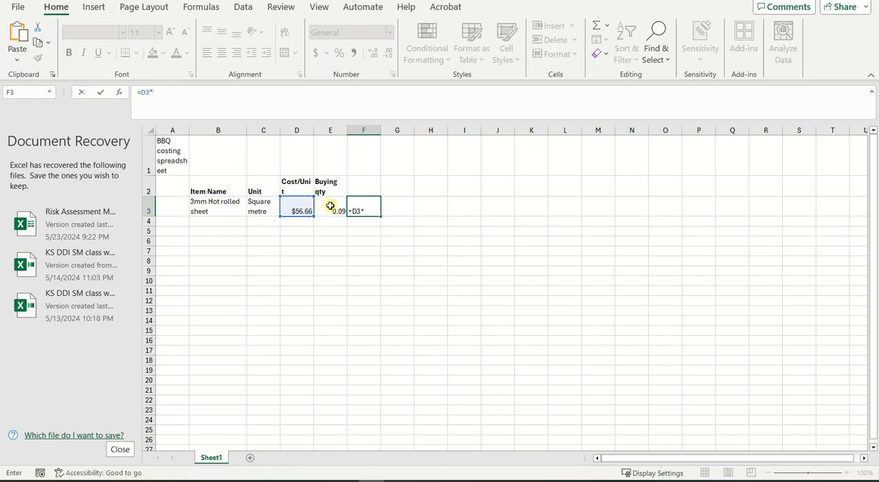
pyautogui.click(330, 206)
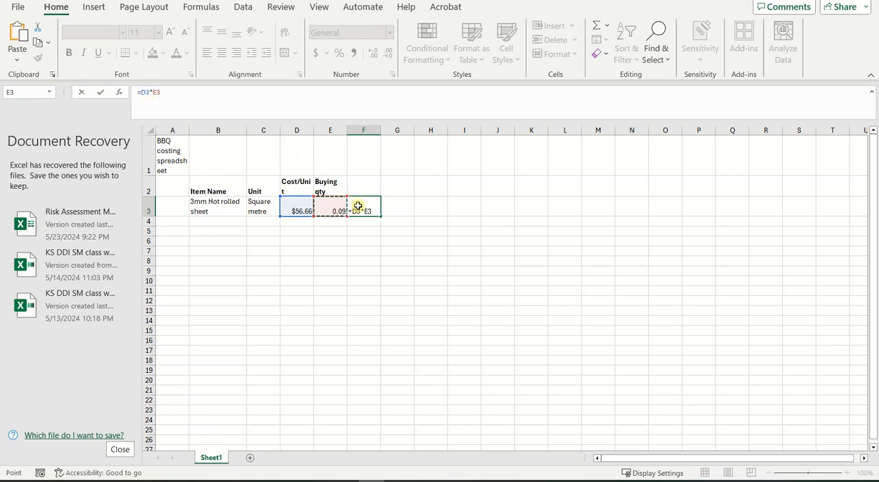
pyautogui.press('Return')
pyautogui.click(416, 262)
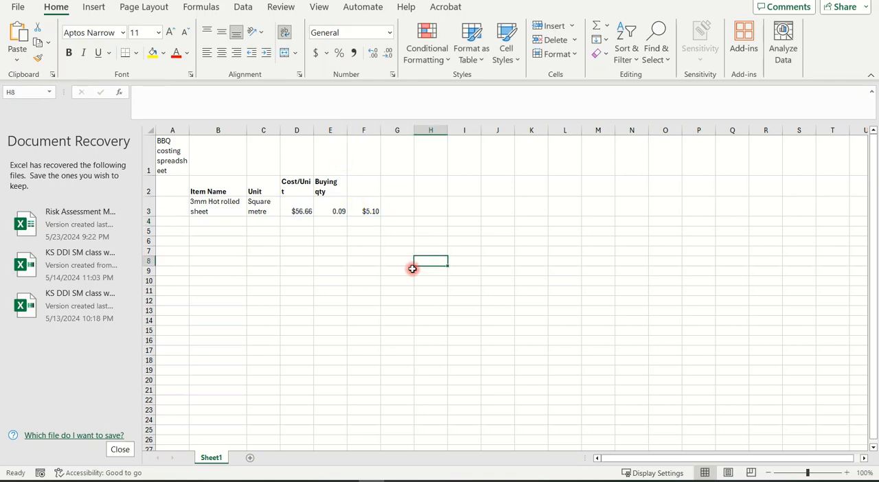
# Step: Fill the cost formula in F3 down through cell F12
pyautogui.click(371, 211)
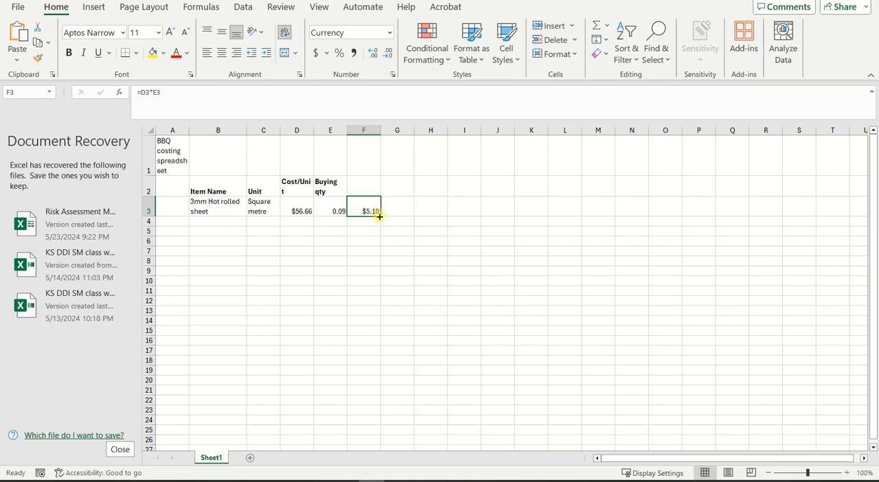
pyautogui.moveTo(379, 216); pyautogui.dragTo(378, 308)
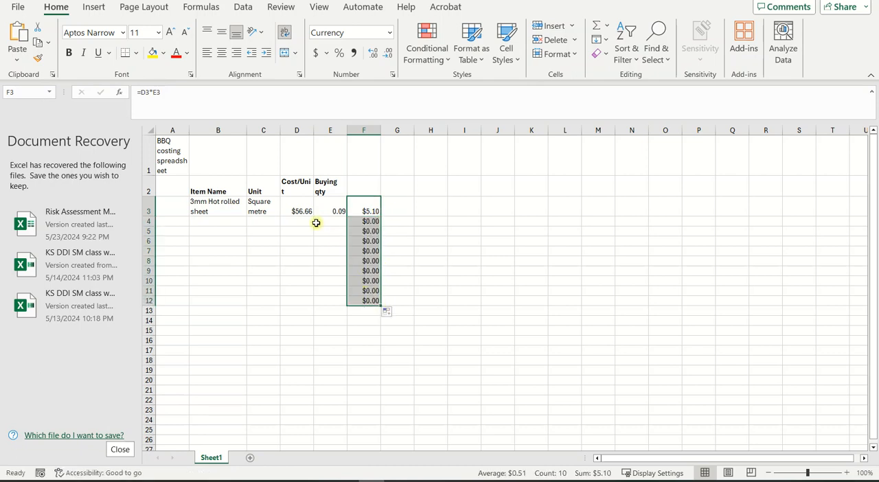
pyautogui.click(293, 222)
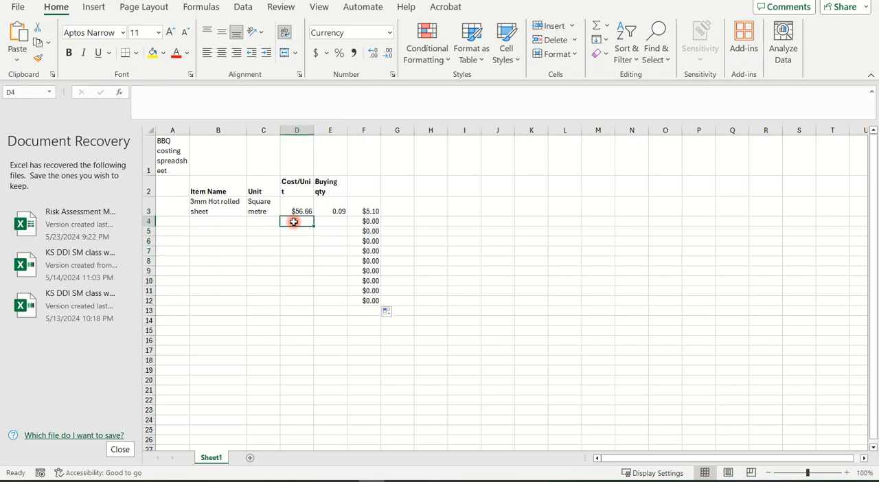
pyautogui.click(331, 222)
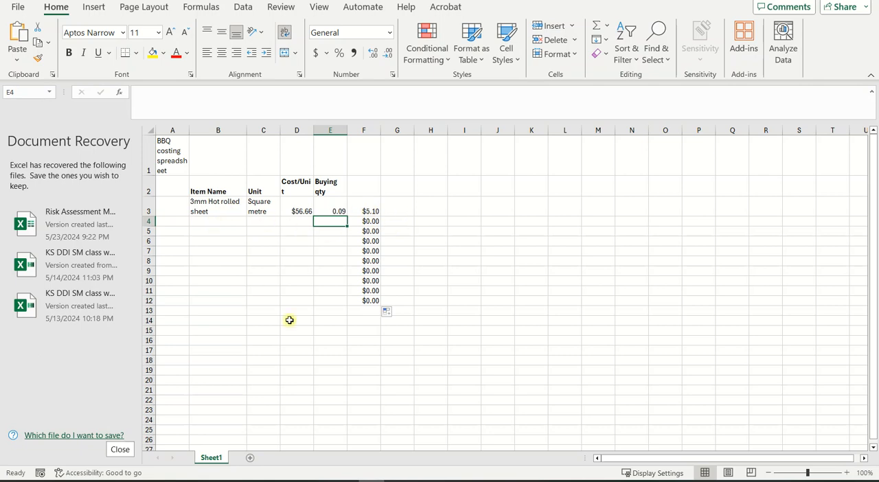
# Step: Check the next item in the Word steel quotation, then return to Excel and enter "6.3mm Bright round" as the item name in B4
pyautogui.moveTo(371, 481)
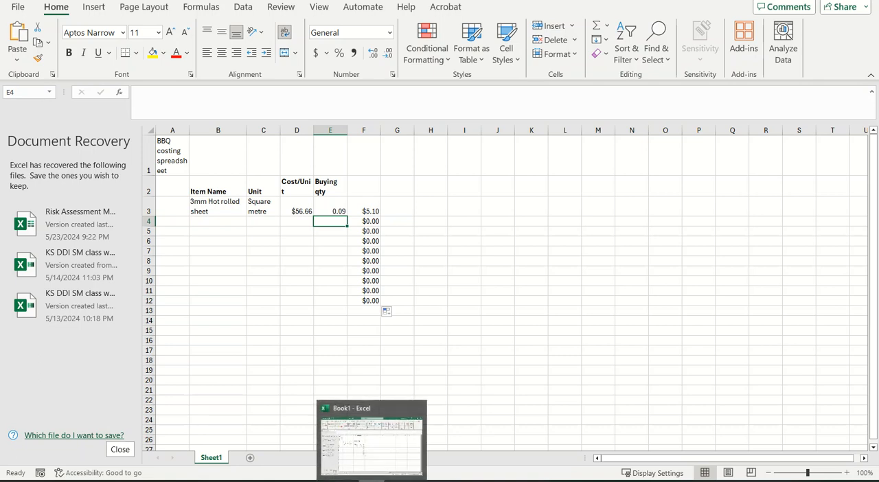
pyautogui.moveTo(320, 481)
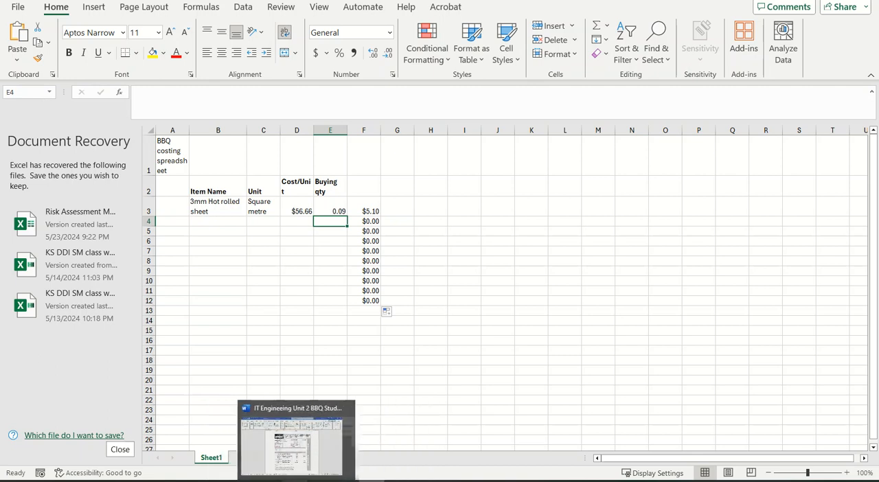
pyautogui.click(298, 440)
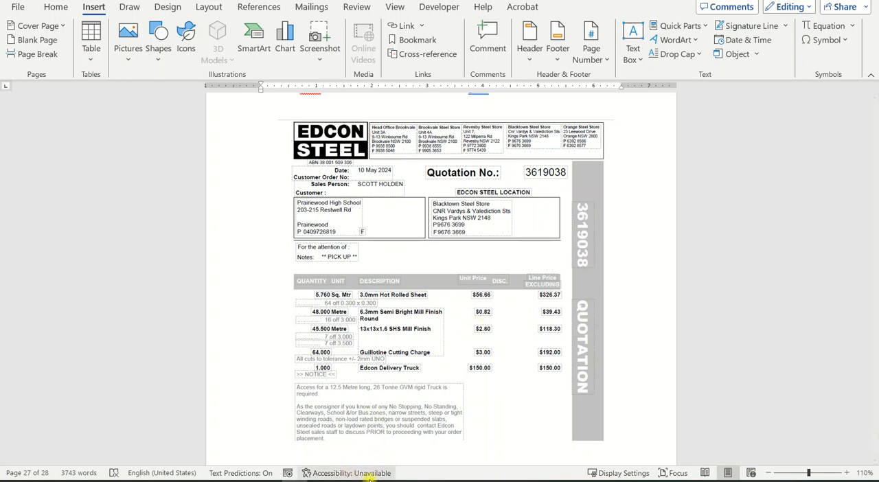
pyautogui.hotkey('alt', 'Tab')
pyautogui.click(205, 222)
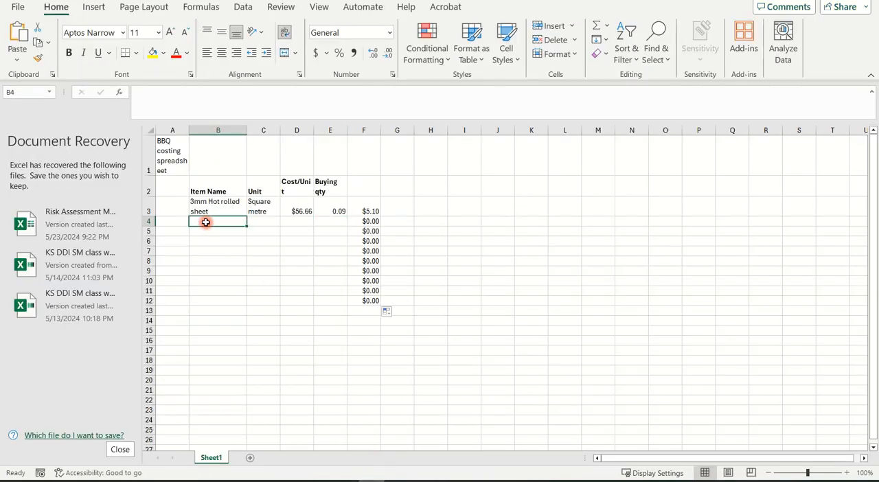
pyautogui.write('6.3mm')
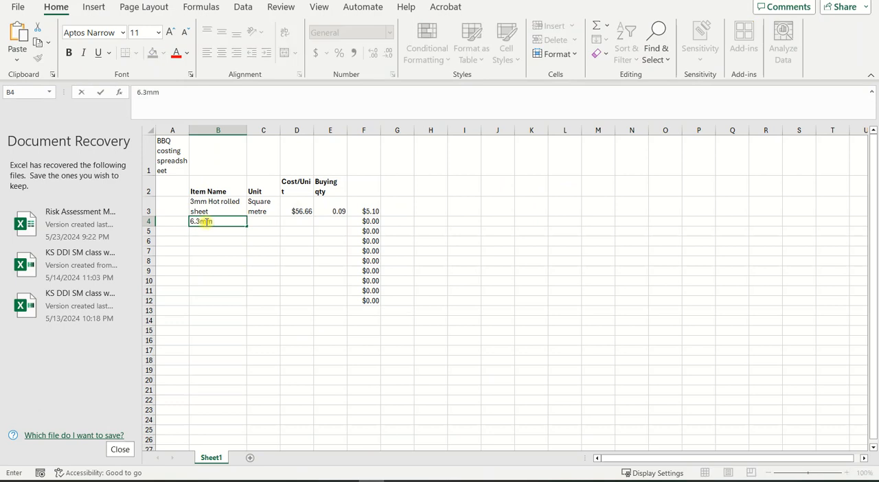
pyautogui.write(' Bruf')
pyautogui.press('BackSpace')
pyautogui.press('BackSpace')
pyautogui.press('BackSpace')
pyautogui.press('BackSpace')
pyautogui.write('gh')
pyautogui.press('BackSpace')
pyautogui.write('ight round')
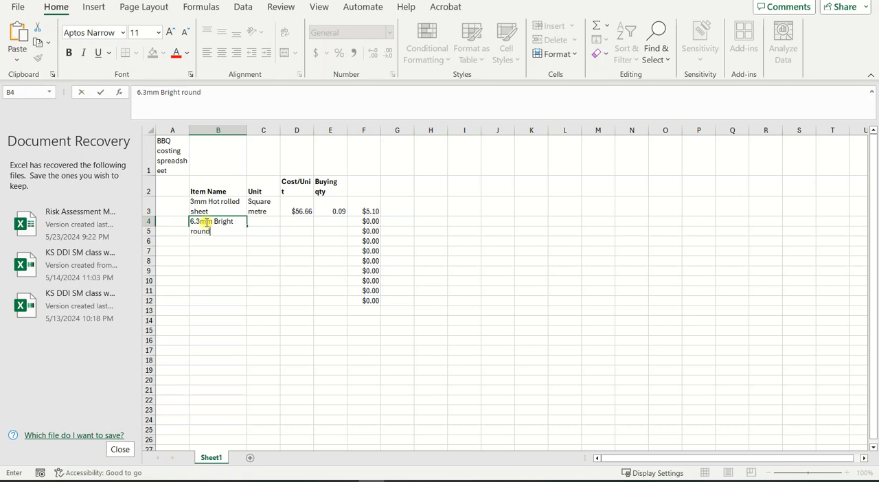
pyautogui.press('Tab')
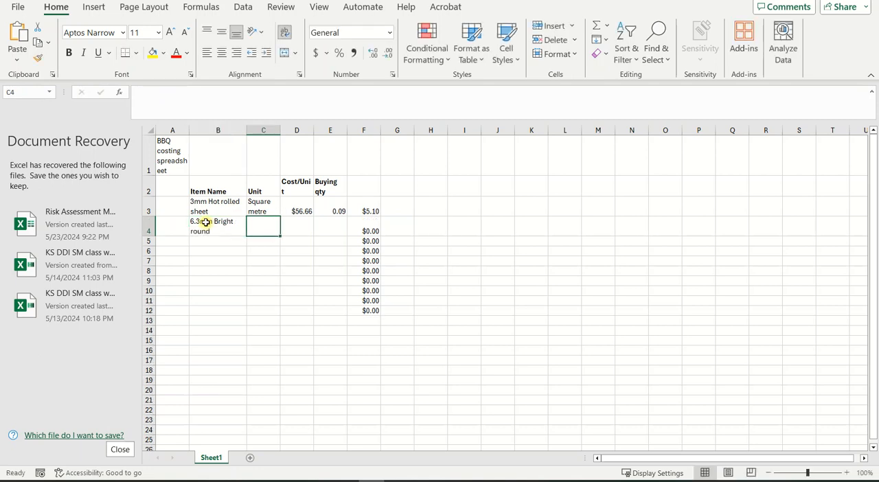
# Step: Enter "Metre" in C4 as the unit for the bright round
pyautogui.write('Me')
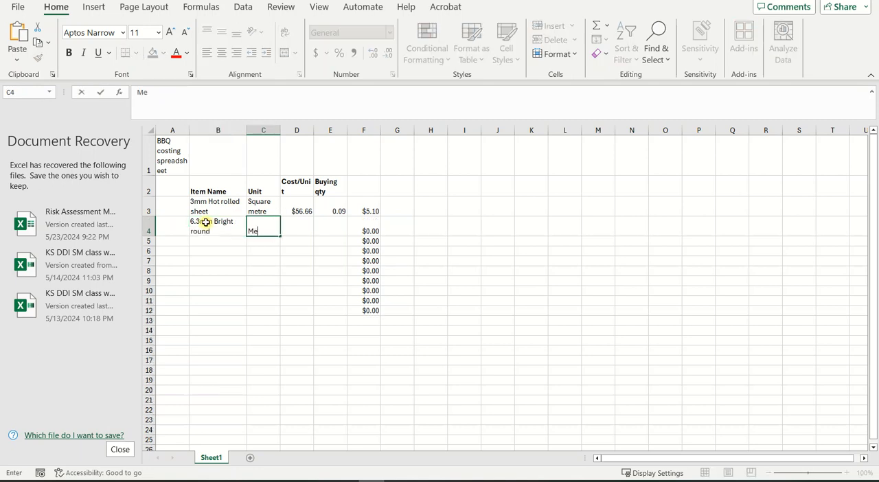
pyautogui.write('tere')
pyautogui.press('BackSpace')
pyautogui.press('BackSpace')
pyautogui.press('BackSpace')
pyautogui.write('re')
pyautogui.press('Tab')
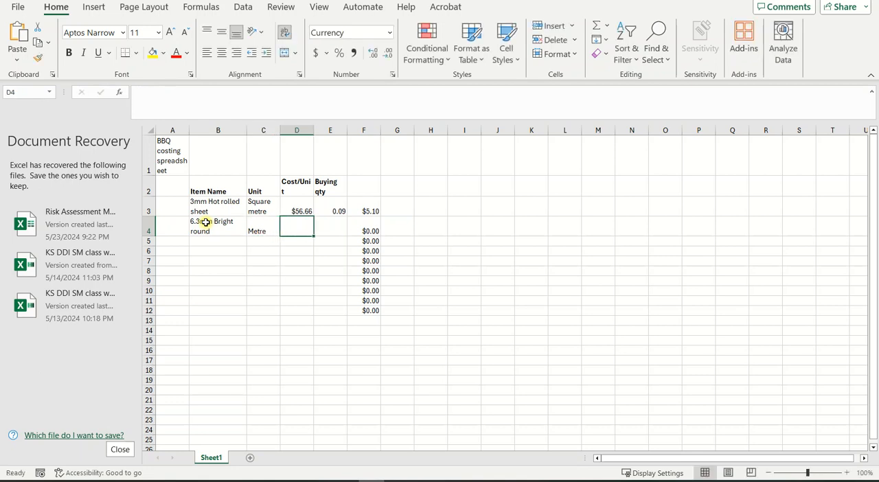
# Step: Enter 0.86 in D4 as the bright round's cost per unit and .6 in E4 as its buying quantity
pyautogui.write('0.')
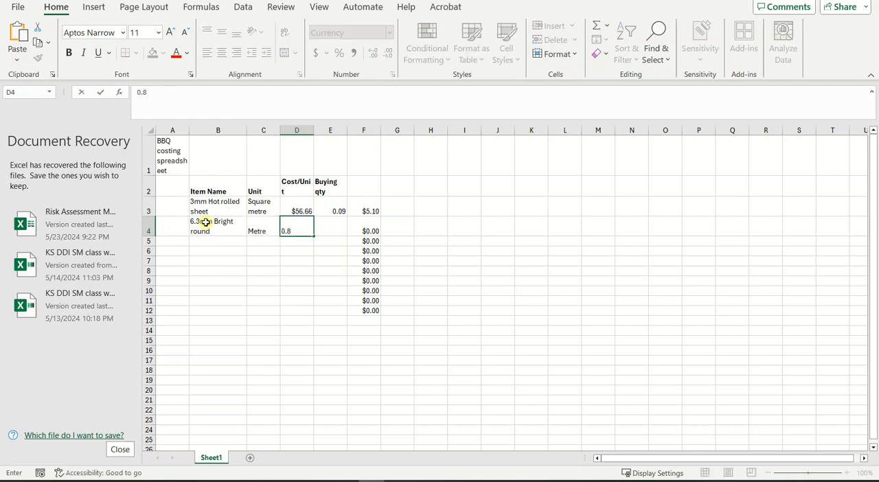
pyautogui.write('86')
pyautogui.press('Tab')
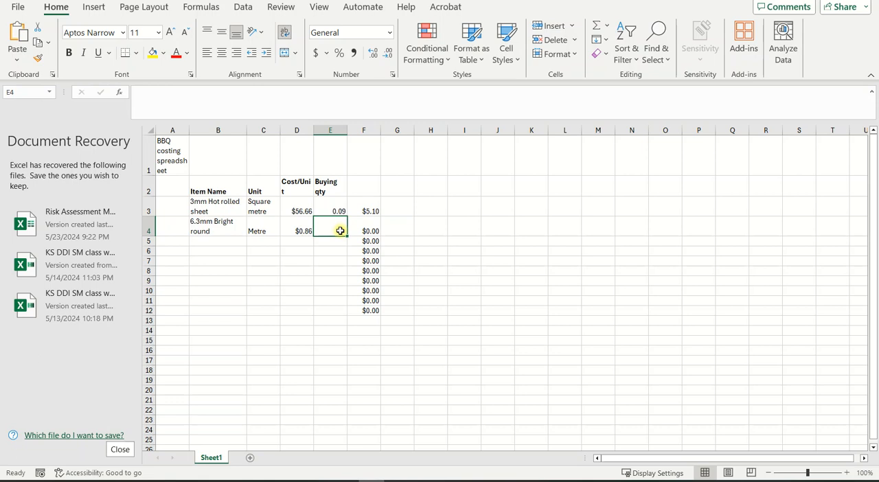
pyautogui.write('.')
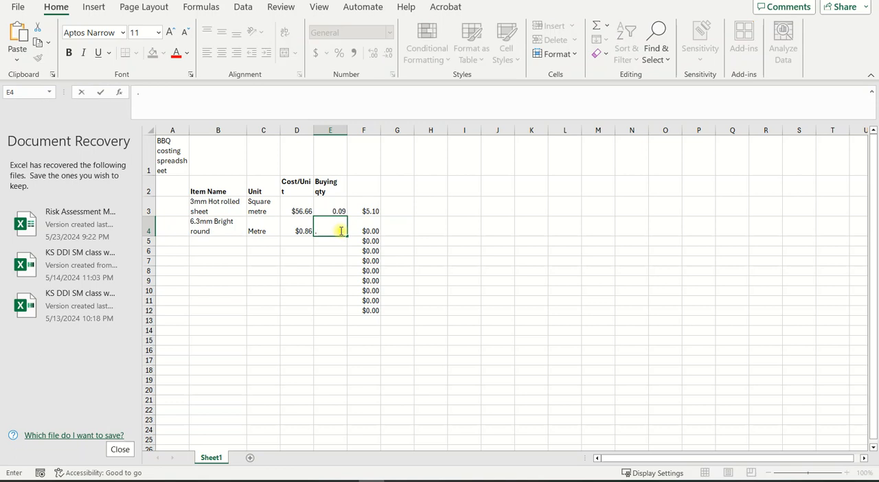
pyautogui.write('6')
pyautogui.press('Tab')
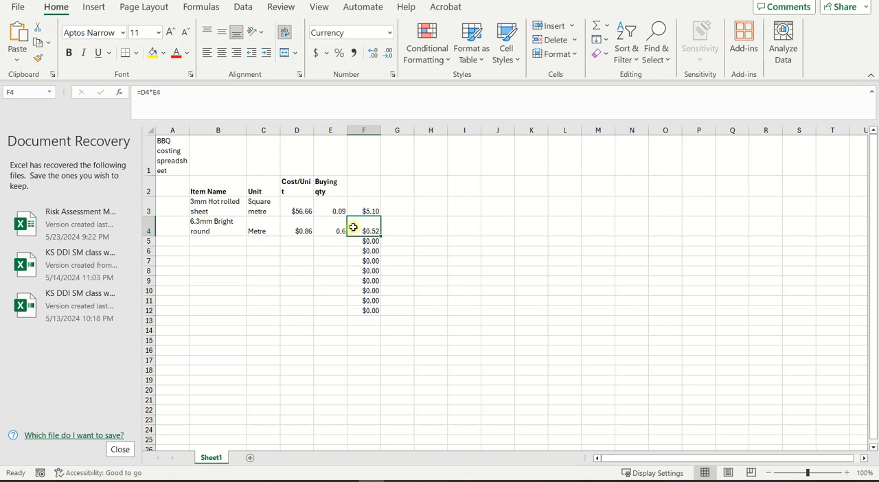
# Step: Insert a new sheet column between the Buying qty column and the calculated cost column
pyautogui.click(364, 129)
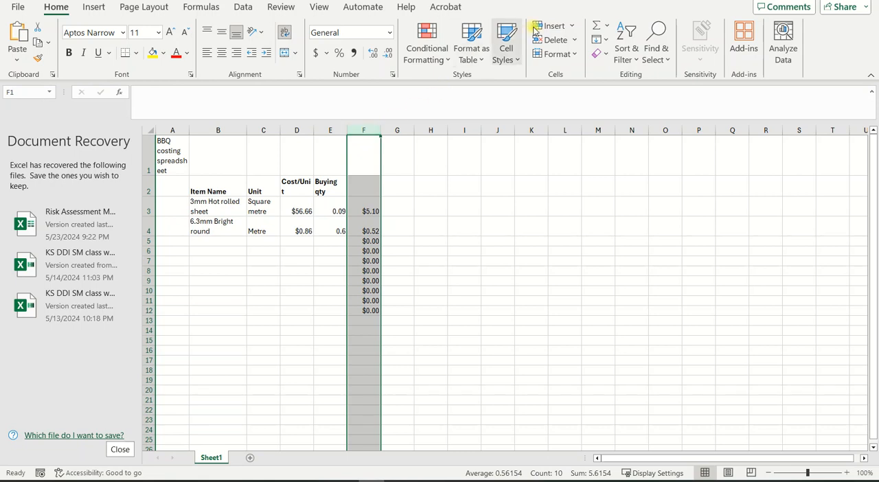
pyautogui.click(574, 27)
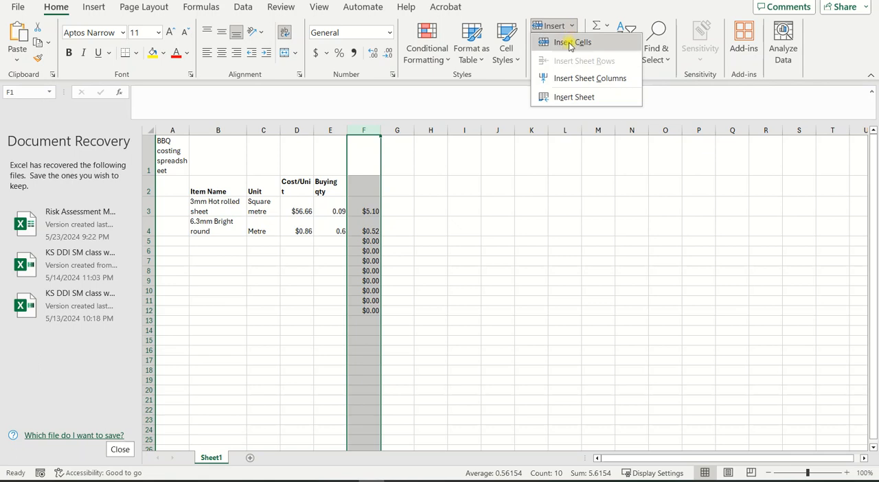
pyautogui.click(566, 79)
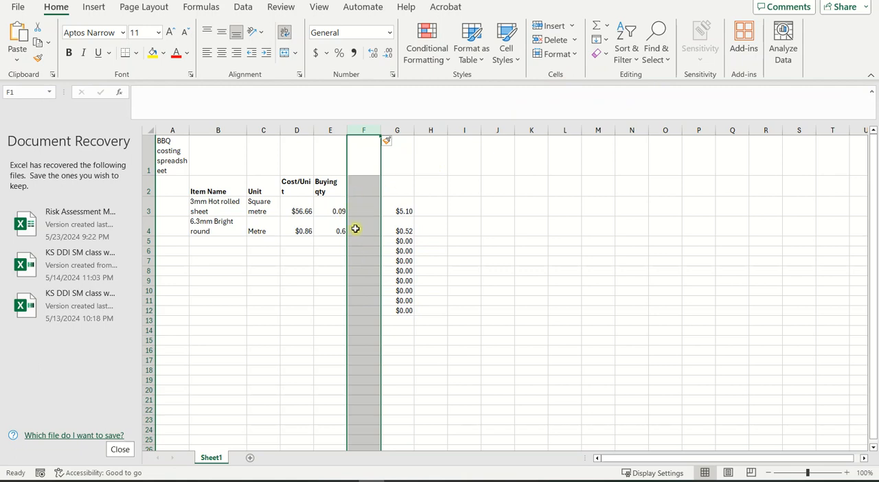
# Step: Enter the heading "Number of items" in cell F2 of the blank column
pyautogui.click(362, 184)
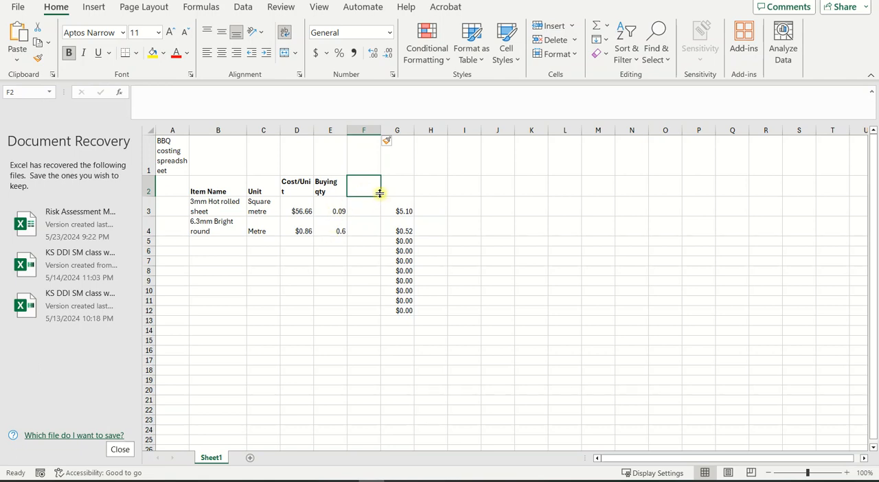
pyautogui.write('Number')
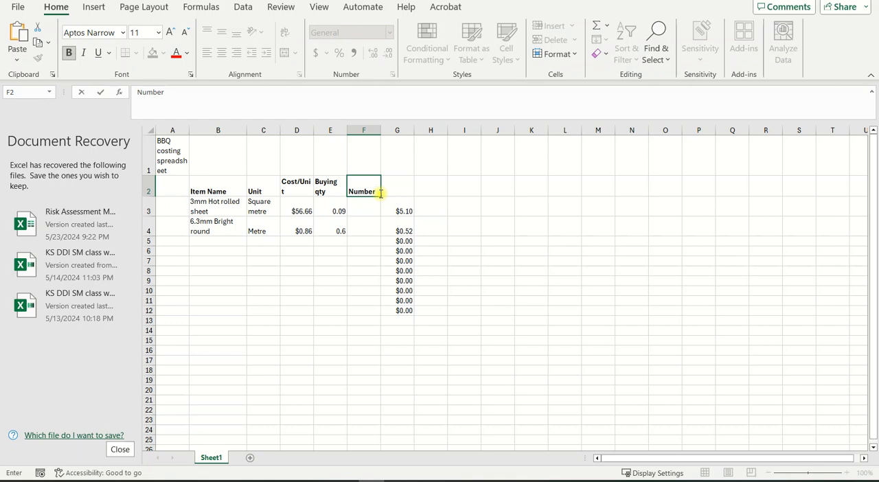
pyautogui.write(' of items')
pyautogui.click(597, 250)
# Step: Enter 1 in F3 and 2 in F4 as the item counts for the hot rolled sheet and bright round
pyautogui.click(367, 209)
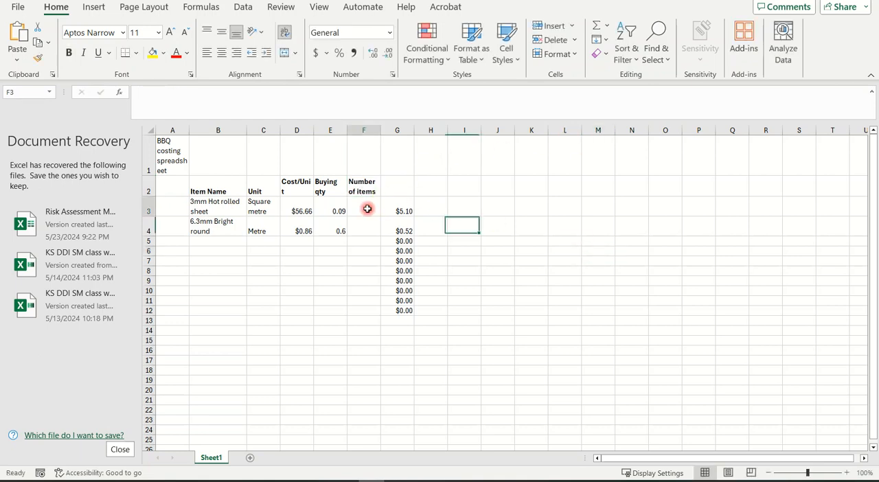
pyautogui.write('1')
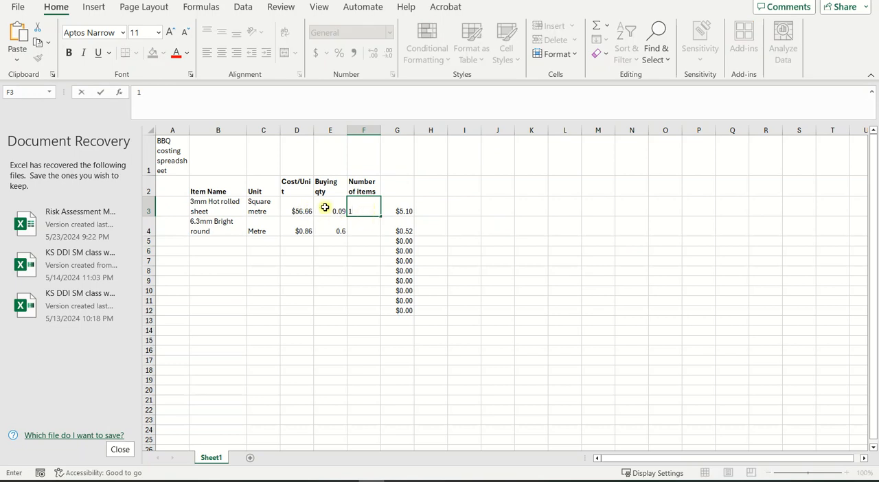
pyautogui.click(368, 233)
pyautogui.write('2')
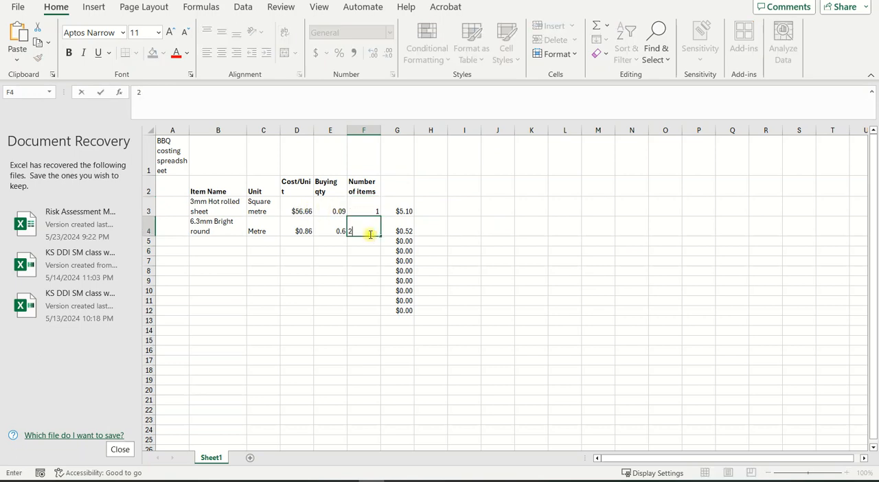
pyautogui.click(364, 329)
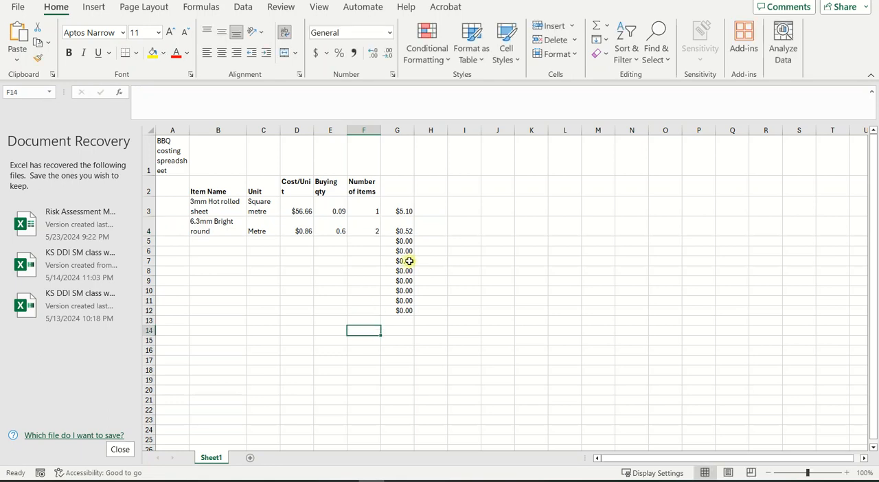
# Step: Extend the cost formula in G3 to =D3*E3*F3 so it also multiplies by the number of items
pyautogui.click(404, 231)
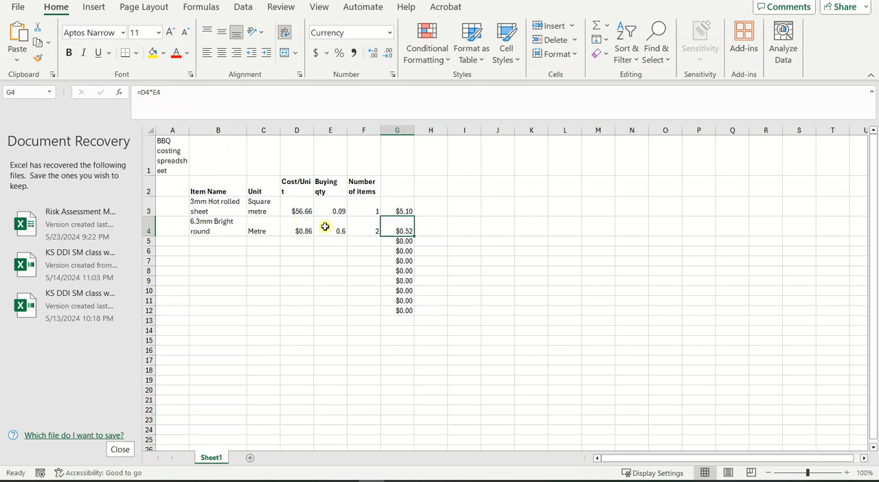
pyautogui.doubleClick(394, 229)
pyautogui.click(426, 221)
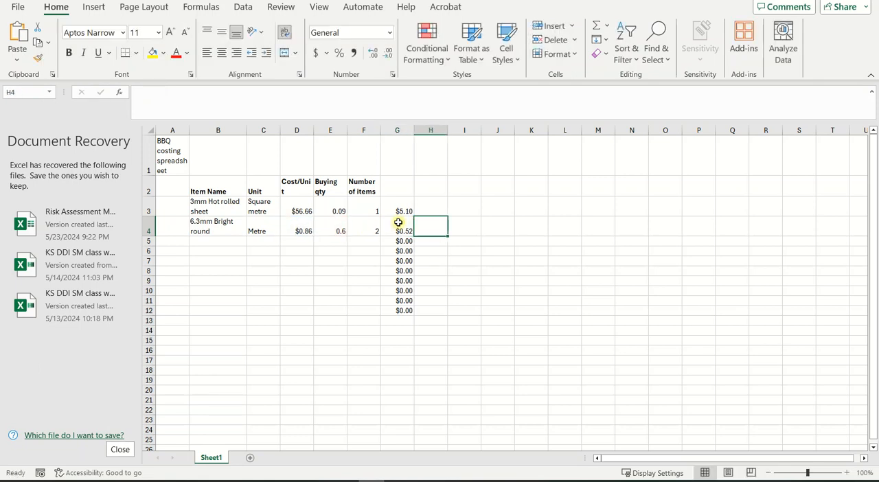
pyautogui.click(394, 228)
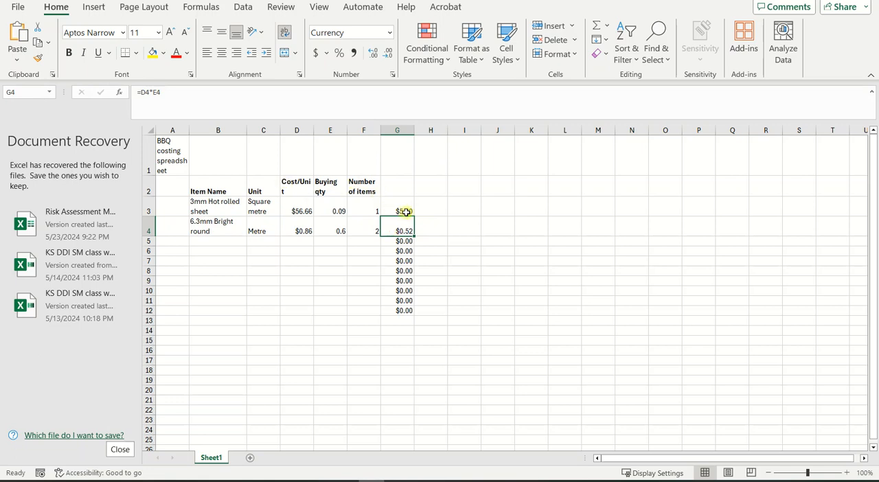
pyautogui.click(404, 212)
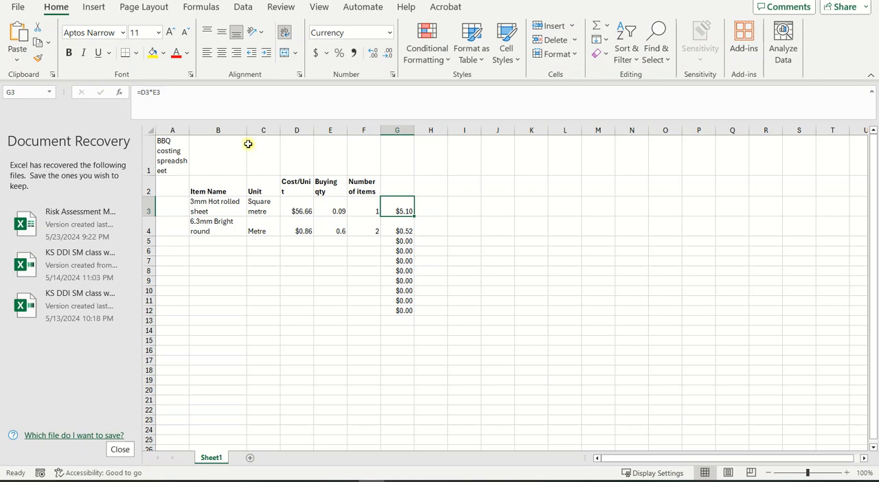
pyautogui.click(171, 95)
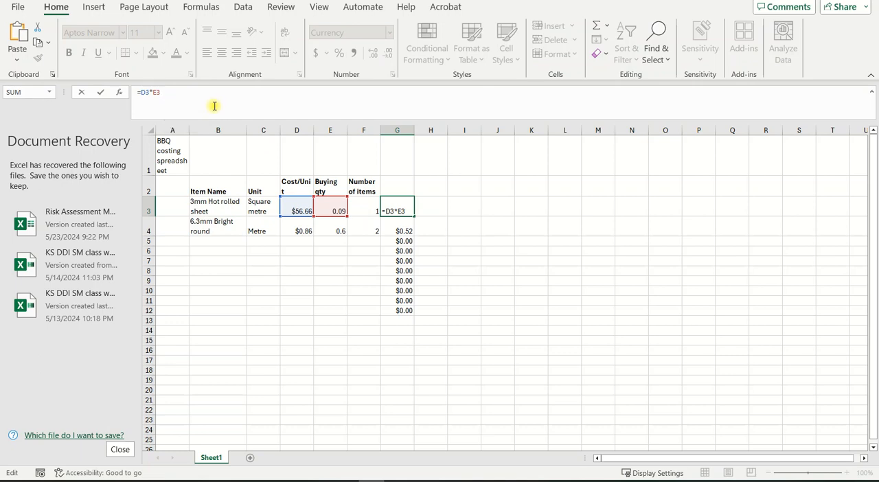
pyautogui.write('*')
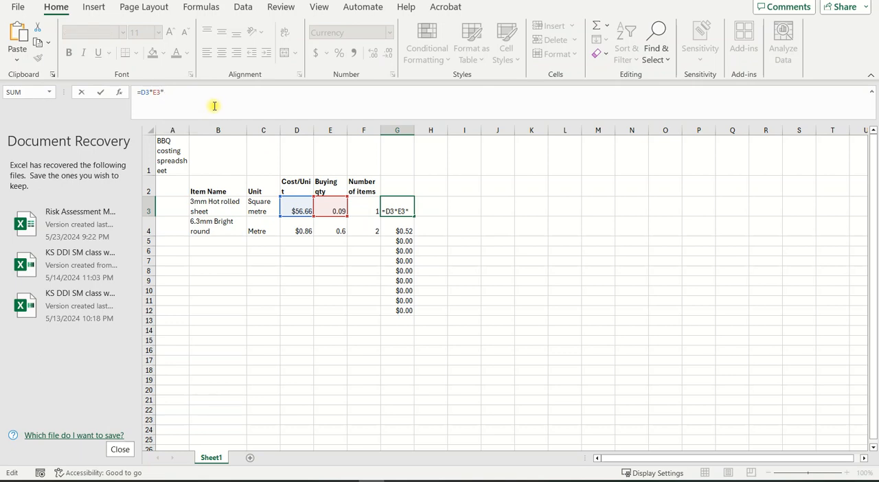
pyautogui.click(360, 203)
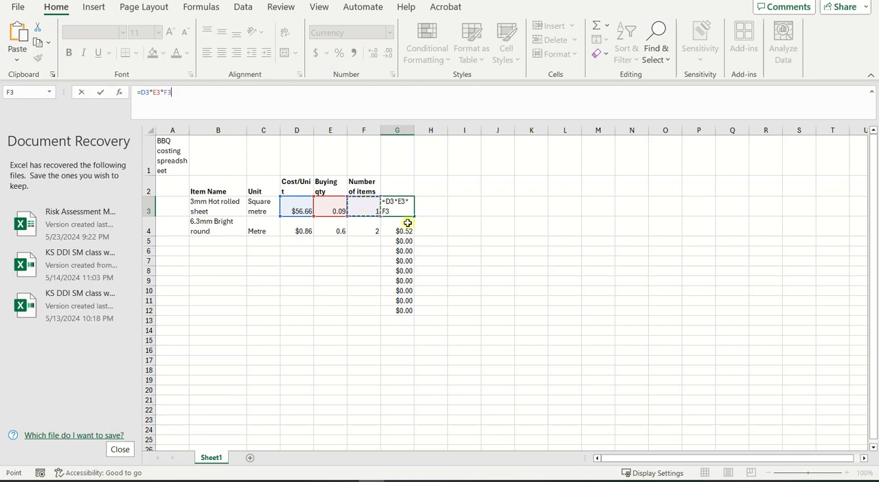
pyautogui.press('Tab')
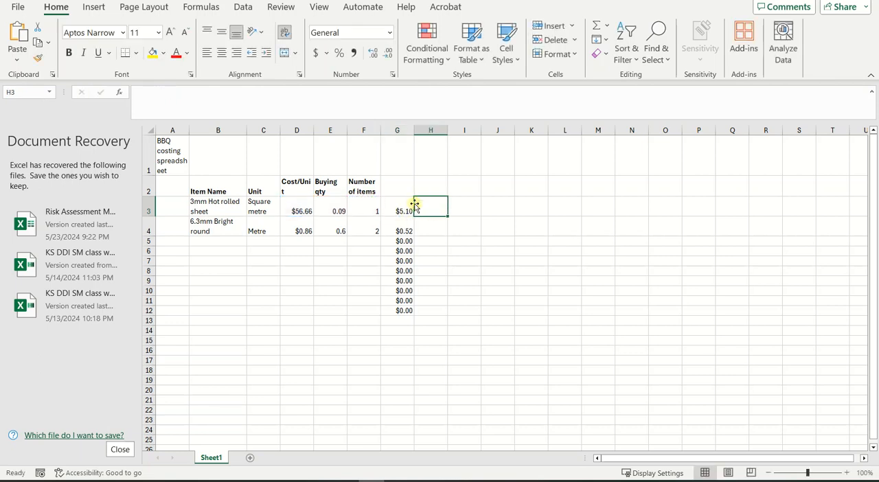
# Step: Test the cost formula in G3 by setting the item count in F3 to 2 and restoring it to 1
pyautogui.click(374, 208)
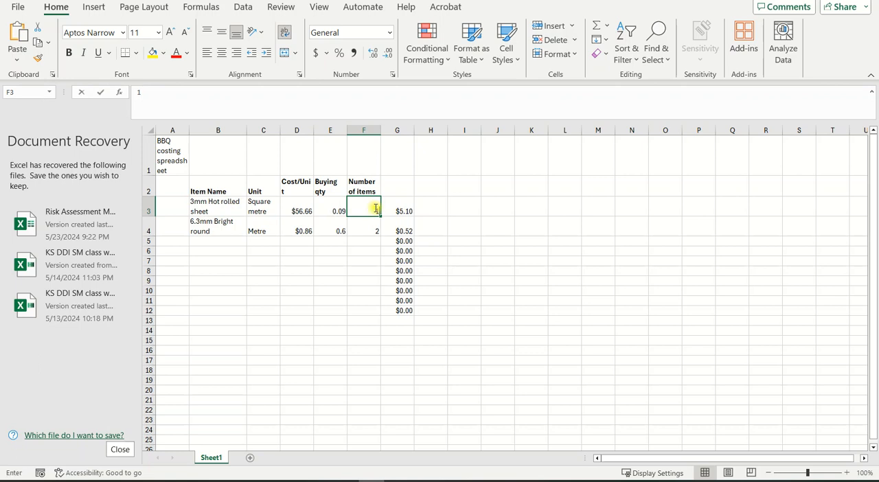
pyautogui.write('2')
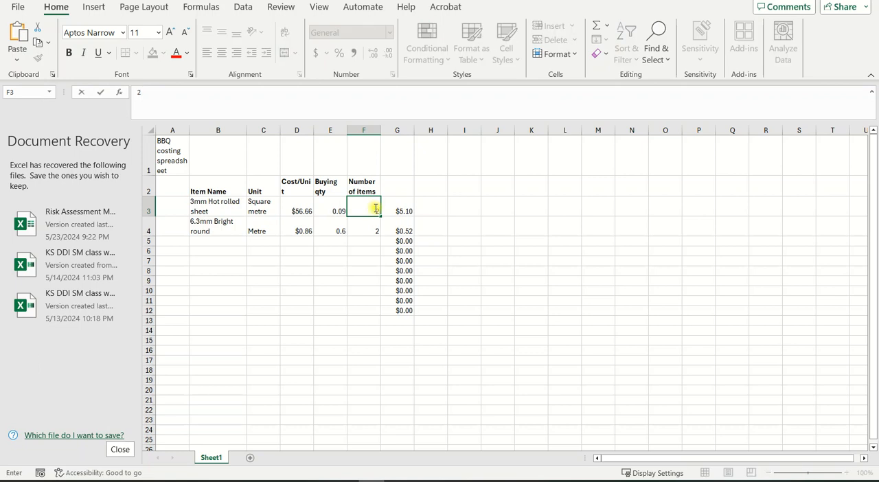
pyautogui.press('Tab')
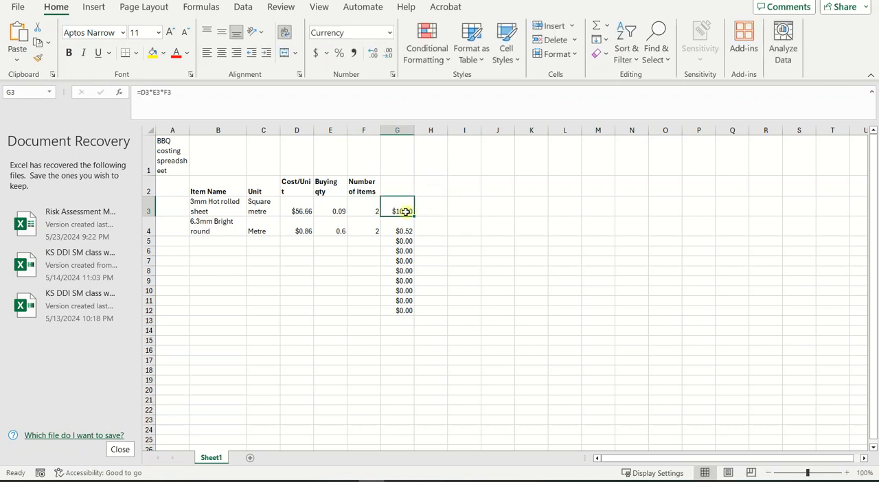
pyautogui.click(370, 209)
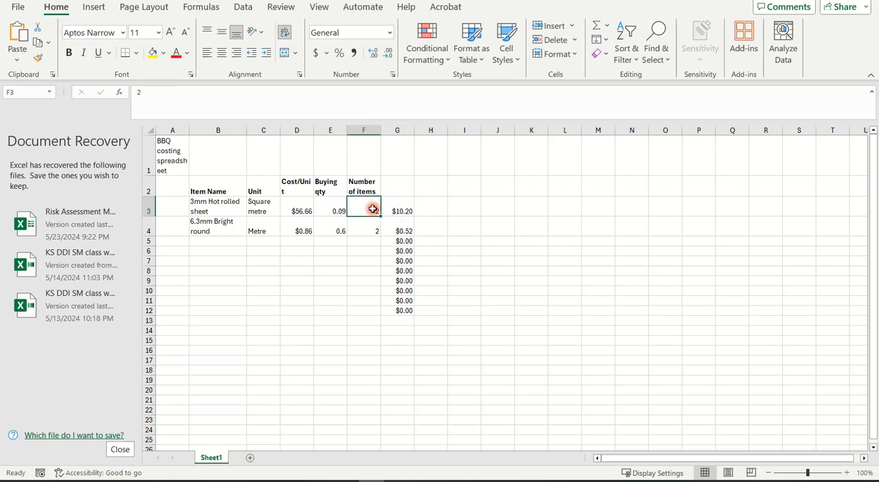
pyautogui.write('1')
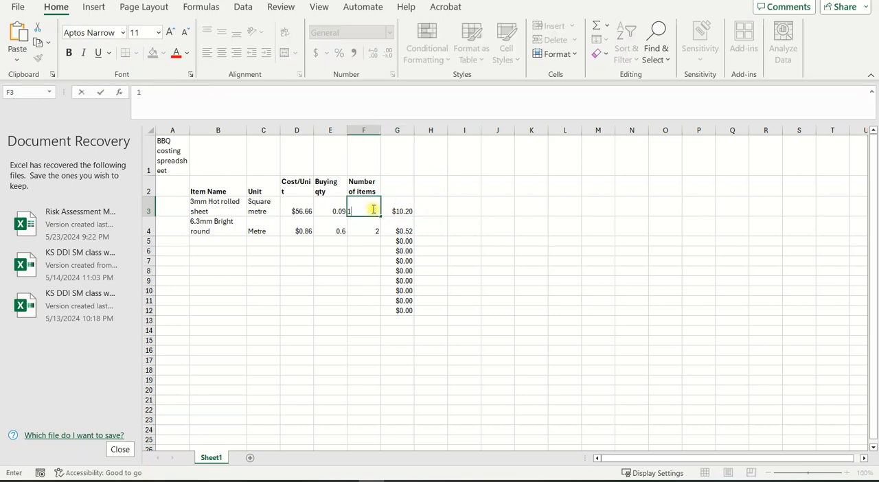
pyautogui.press('Return')
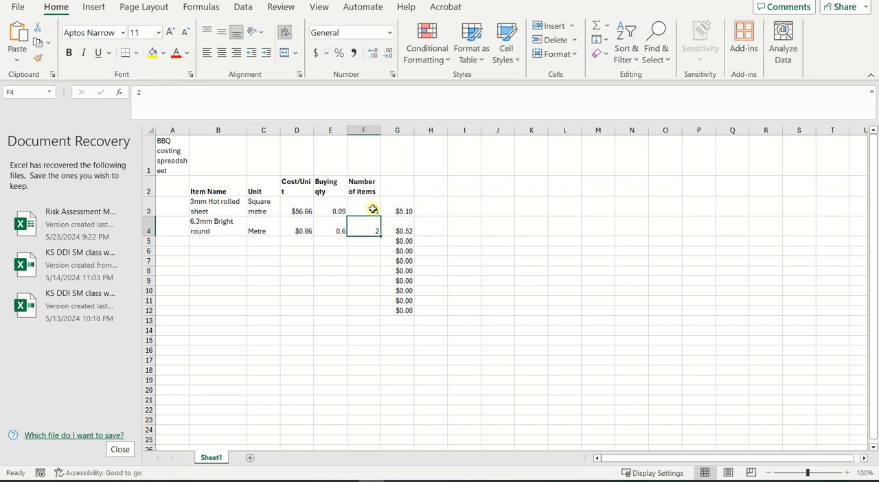
pyautogui.hotkey('ctrl', 'z')
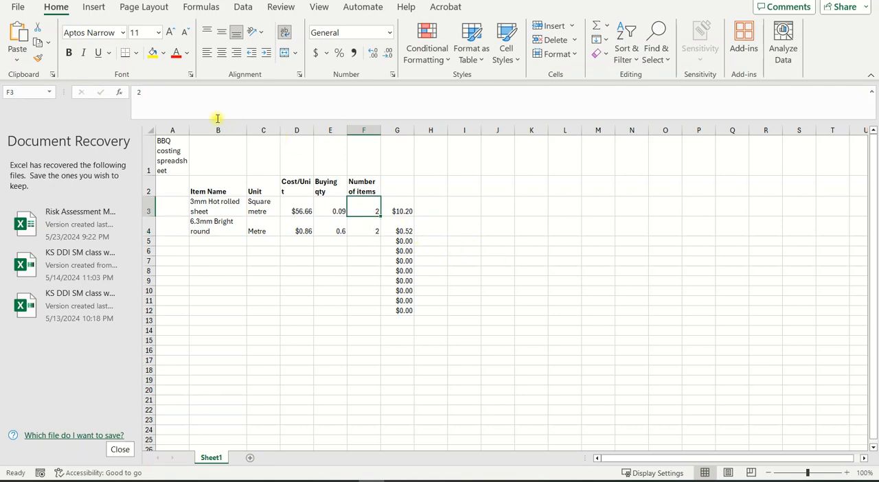
pyautogui.doubleClick(137, 93)
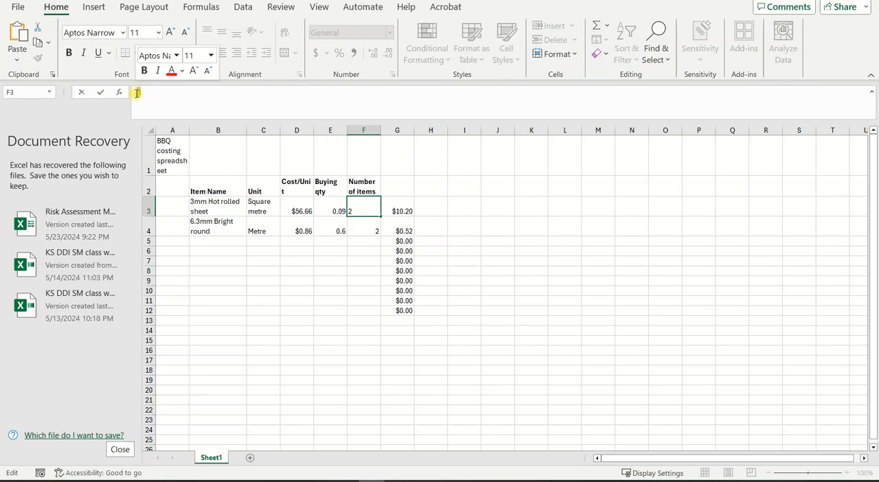
pyautogui.write('1')
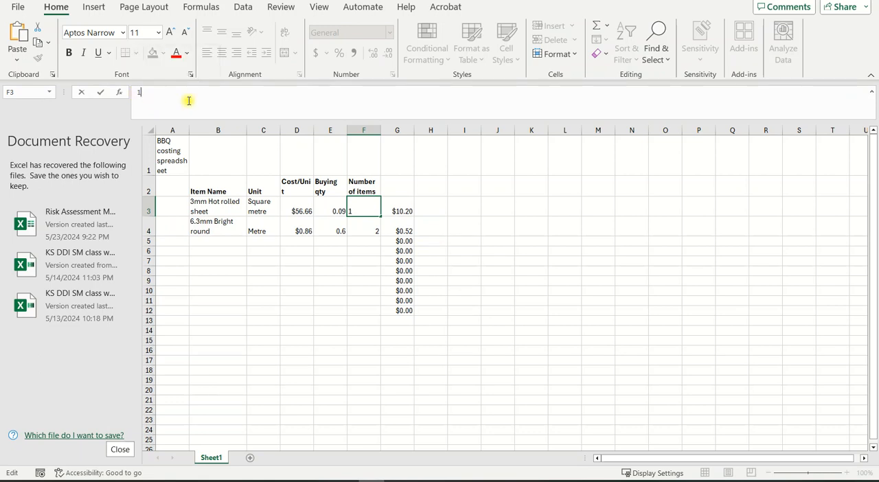
pyautogui.press('Return')
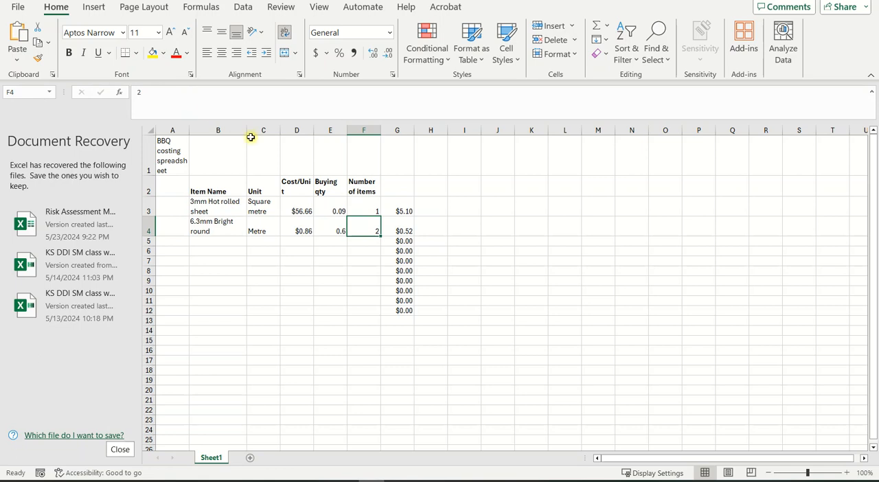
# Step: Fill the cost formula from G3 down through G12 and check the copied formula in G4
pyautogui.click(450, 239)
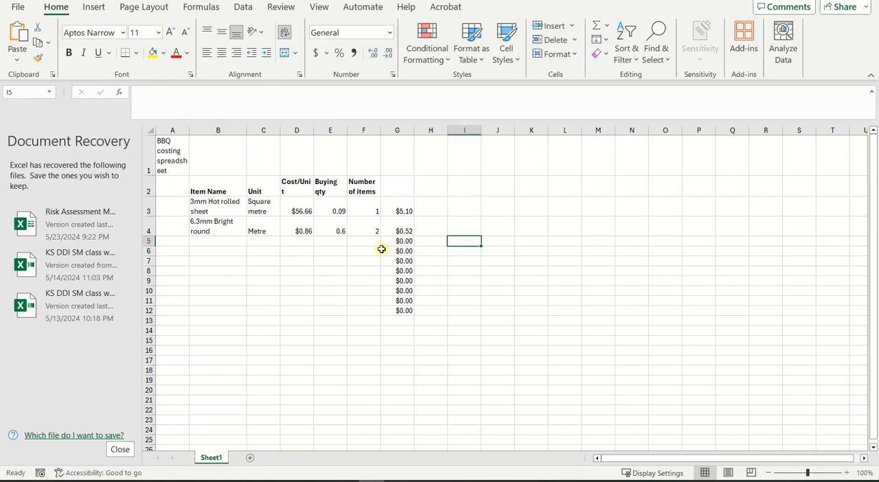
pyautogui.click(397, 210)
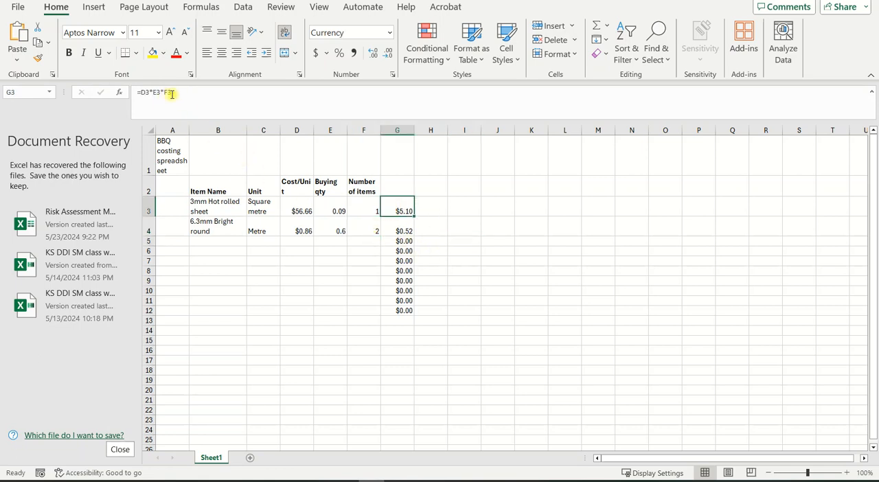
pyautogui.click(403, 229)
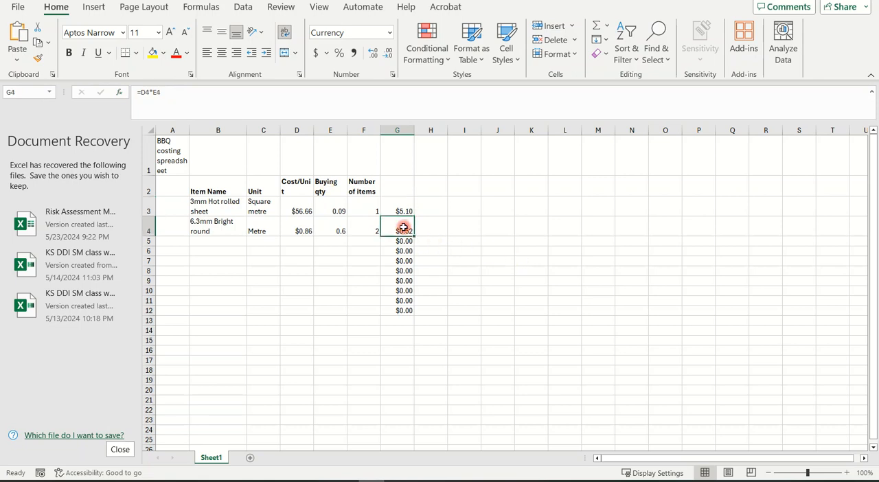
pyautogui.click(407, 207)
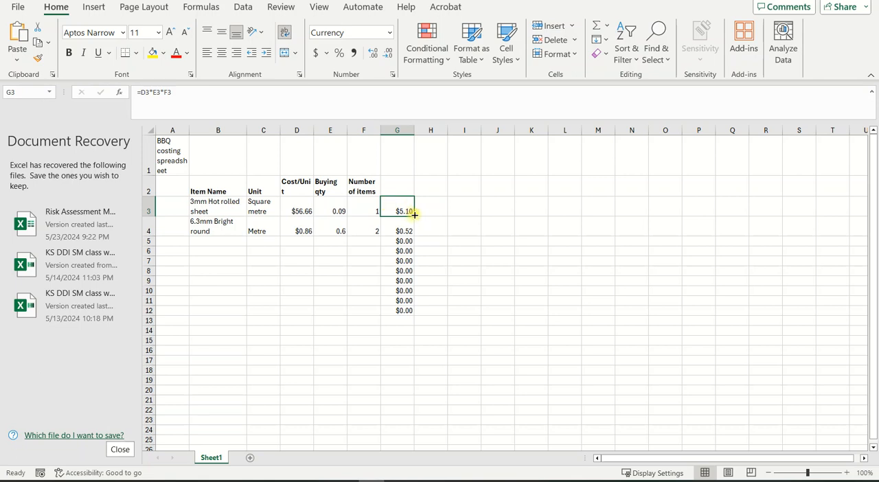
pyautogui.moveTo(414, 215); pyautogui.dragTo(407, 319)
pyautogui.click(497, 302)
pyautogui.click(405, 232)
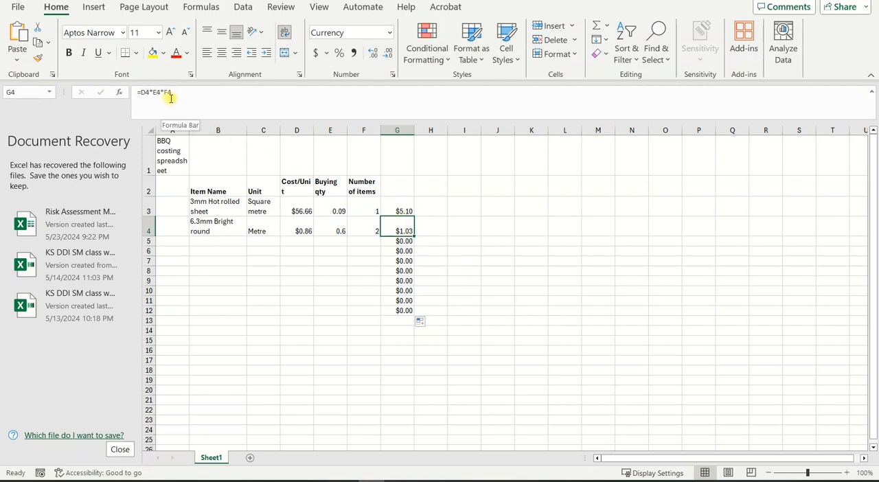
pyautogui.click(454, 261)
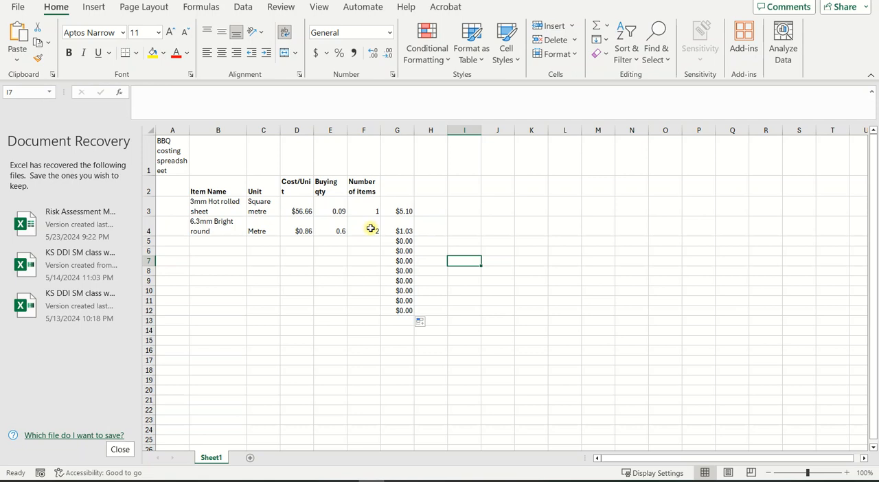
pyautogui.click(199, 241)
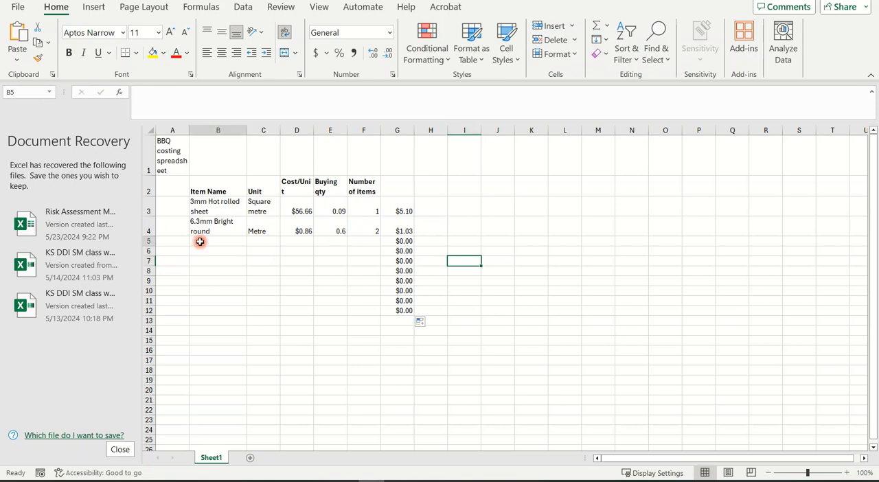
pyautogui.click(258, 243)
pyautogui.click(292, 242)
pyautogui.click(336, 242)
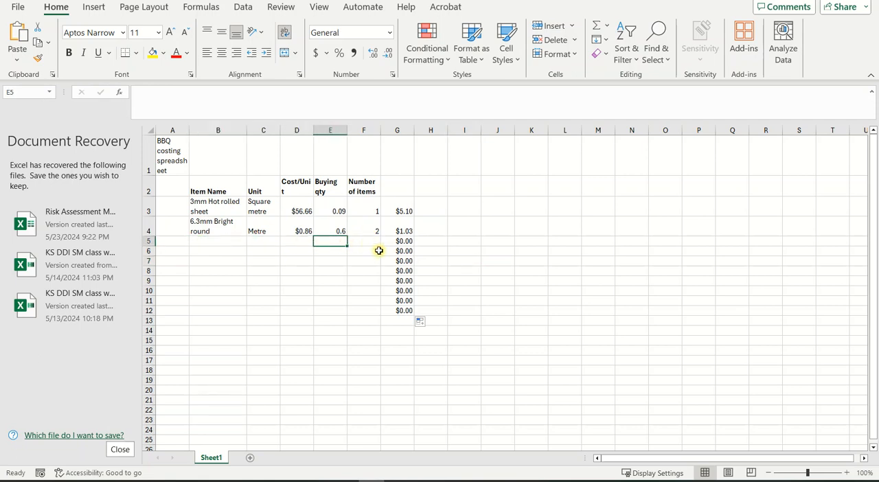
# Step: Enter the label "Total" in cell F13, below the item rows
pyautogui.click(396, 317)
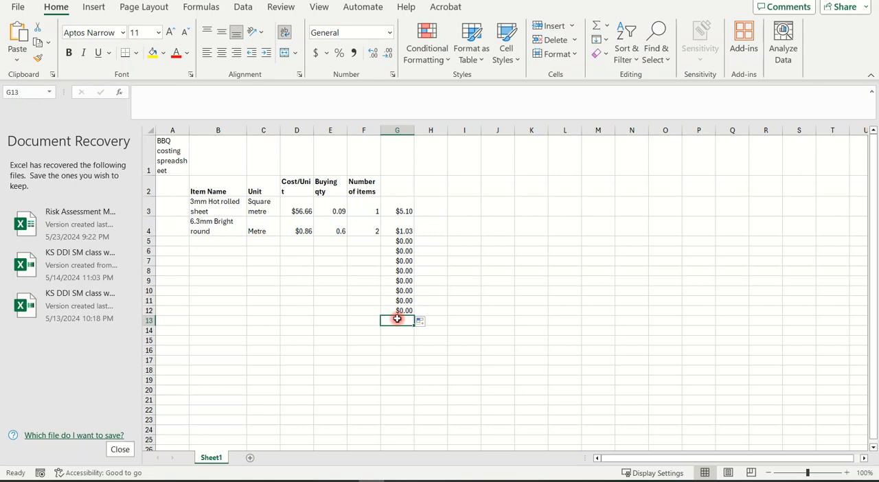
pyautogui.click(355, 321)
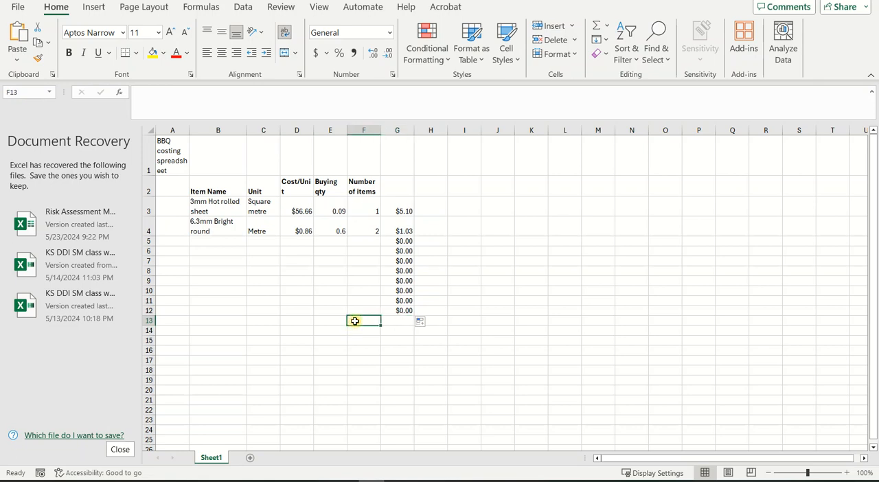
pyautogui.write('Total')
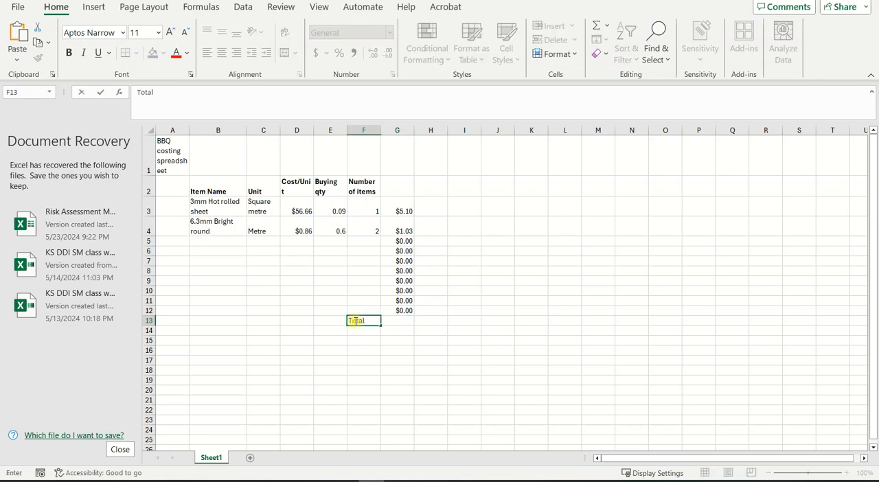
pyautogui.press('Tab')
# Step: Apply thick outside borders to the empty total cell G13
pyautogui.click(404, 321)
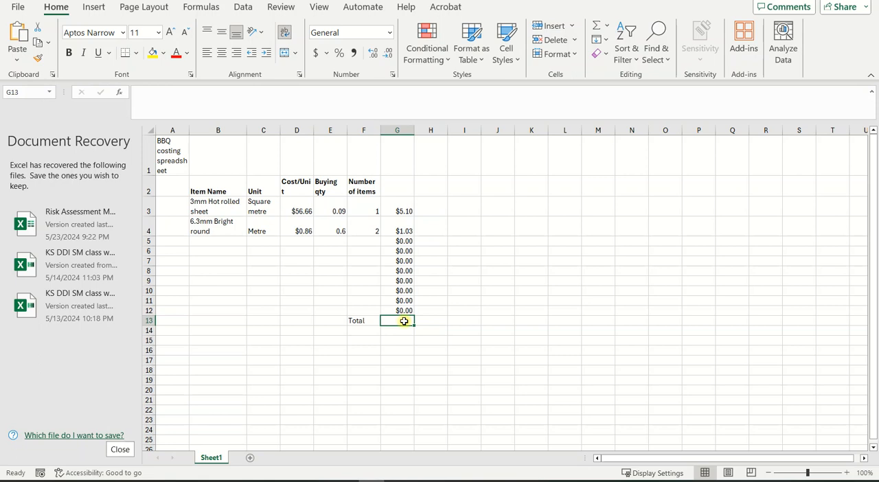
pyautogui.click(138, 54)
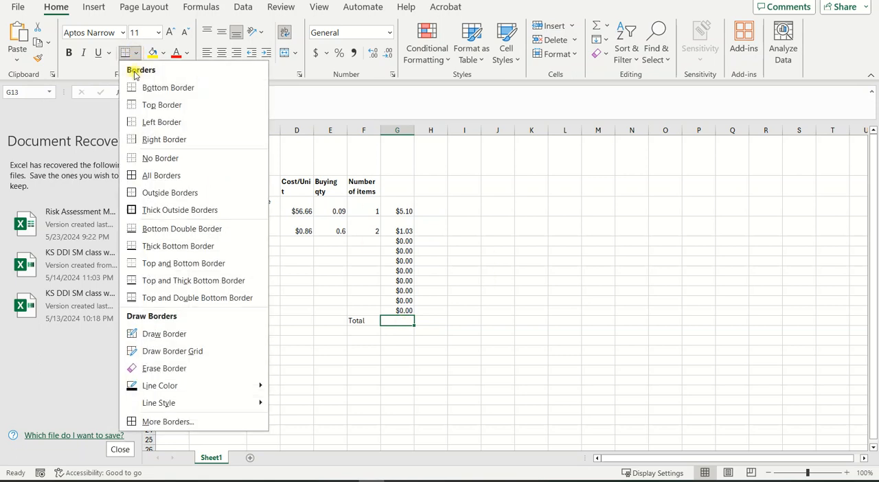
pyautogui.click(136, 209)
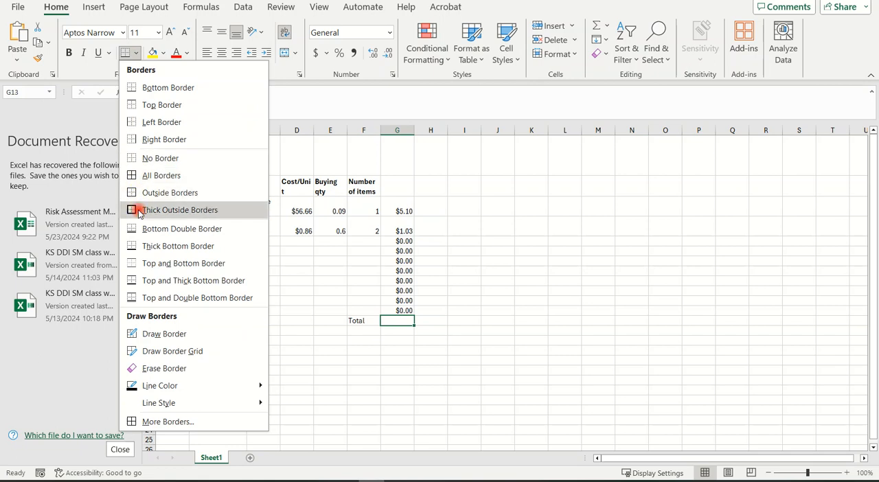
pyautogui.click(550, 311)
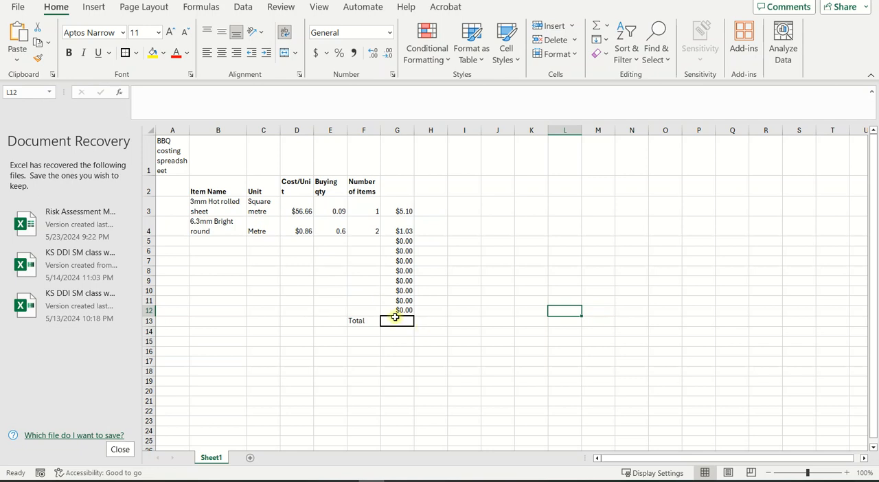
pyautogui.click(400, 320)
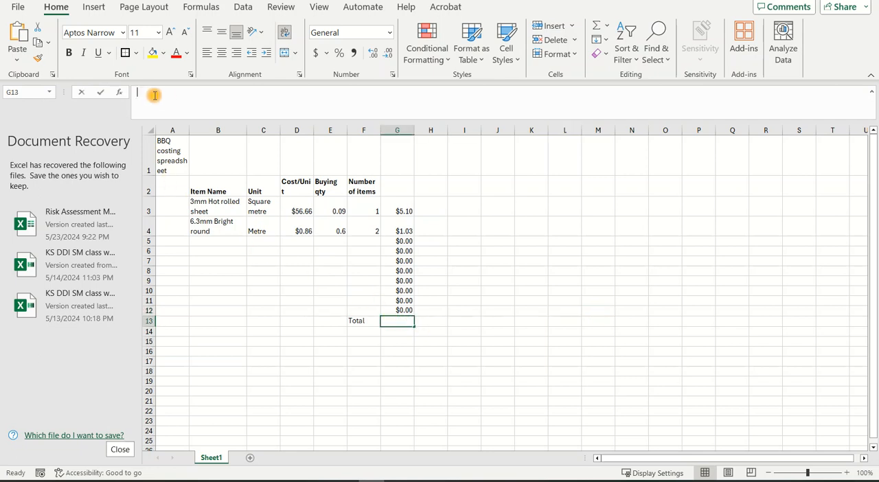
pyautogui.click(175, 104)
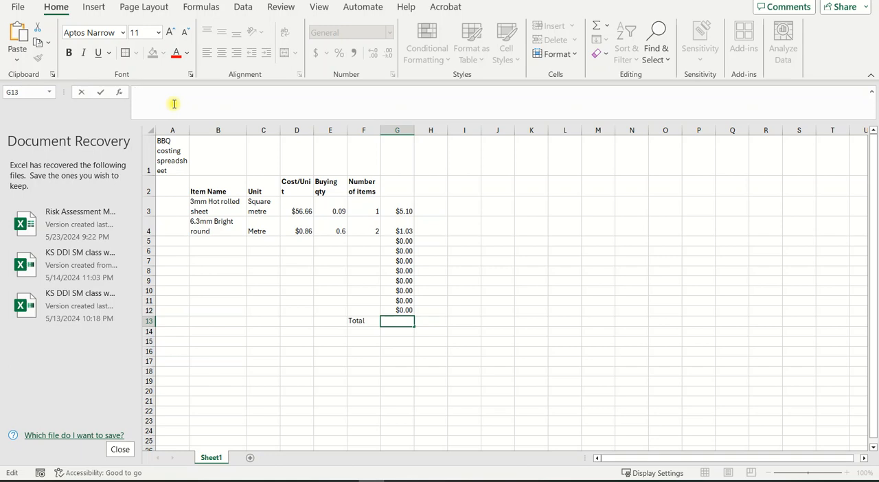
pyautogui.write('=')
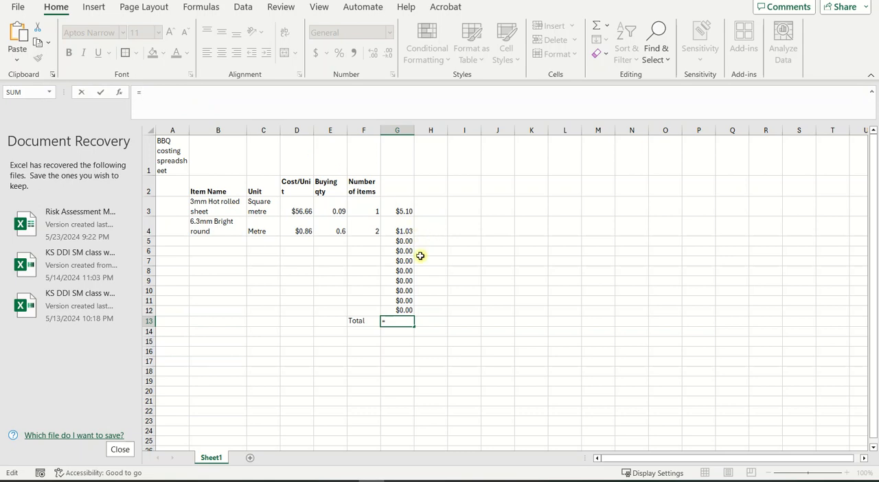
pyautogui.click(401, 209)
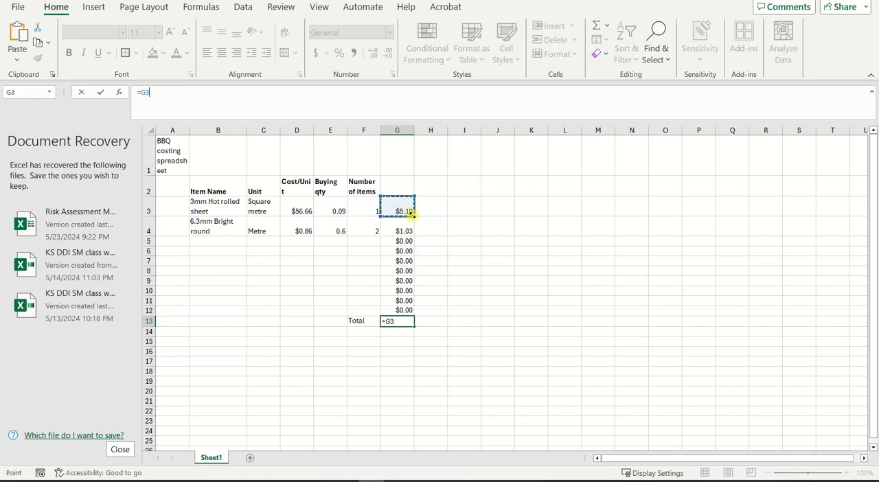
pyautogui.moveTo(408, 213); pyautogui.dragTo(410, 314)
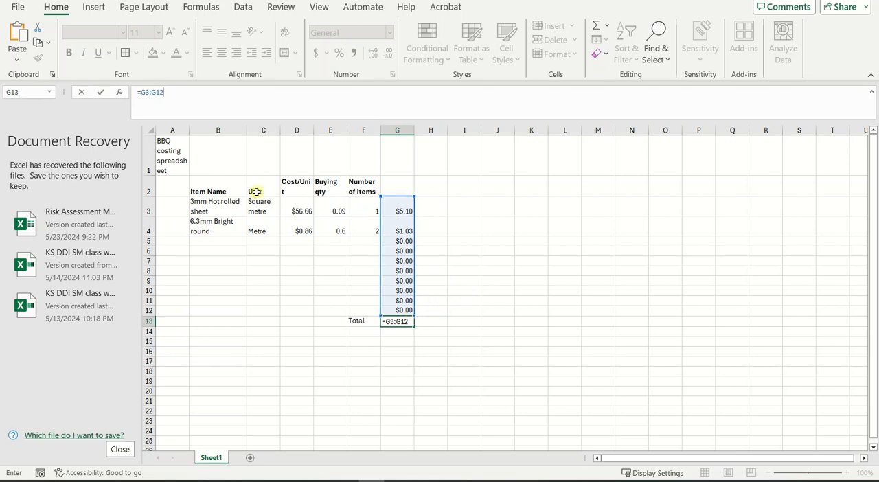
pyautogui.click(157, 90)
pyautogui.write('SUM')
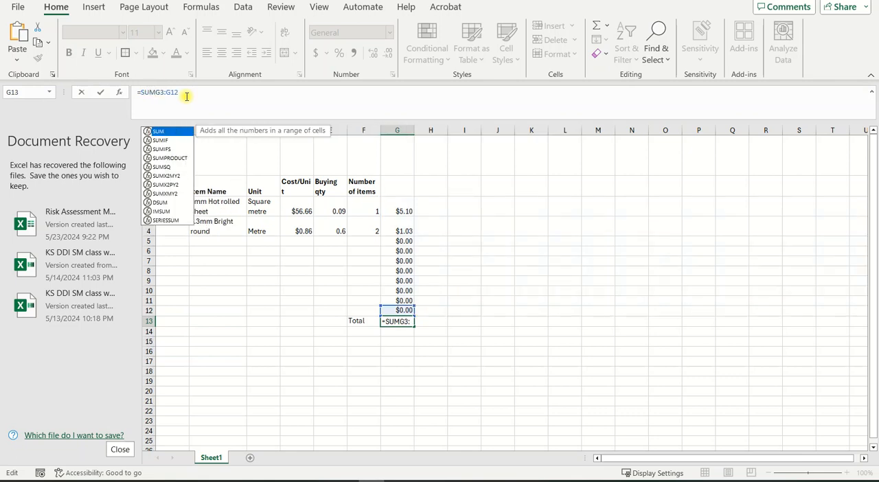
pyautogui.write('(')
pyautogui.click(186, 96)
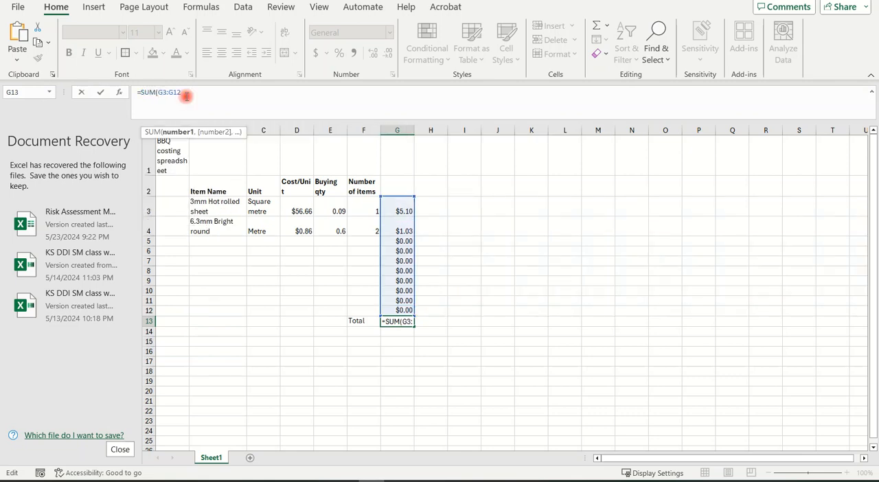
pyautogui.press('Escape')
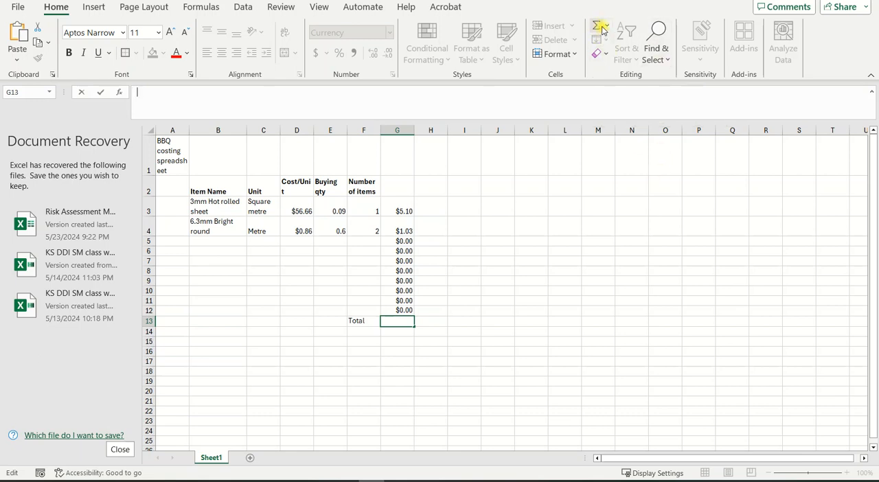
pyautogui.press('Escape')
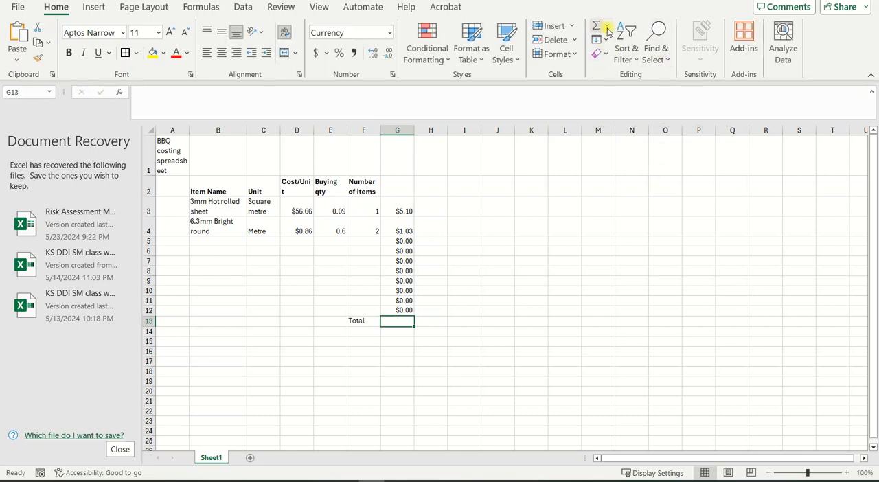
pyautogui.click(608, 30)
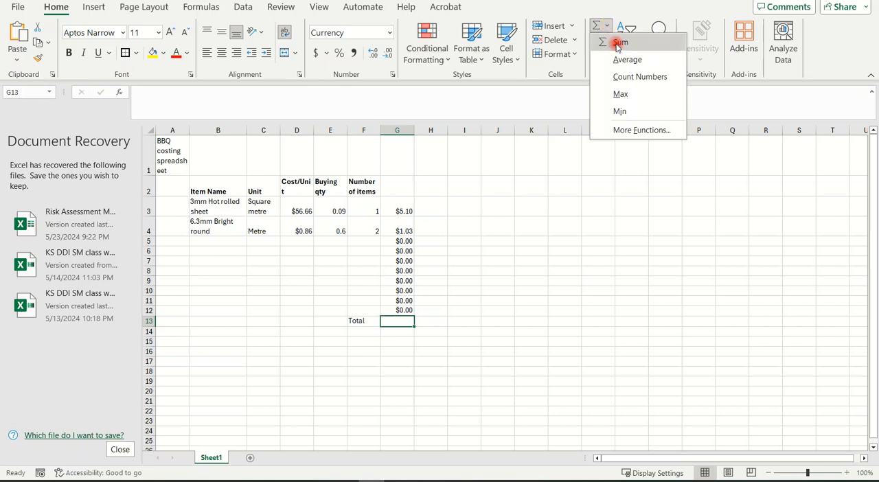
pyautogui.click(618, 40)
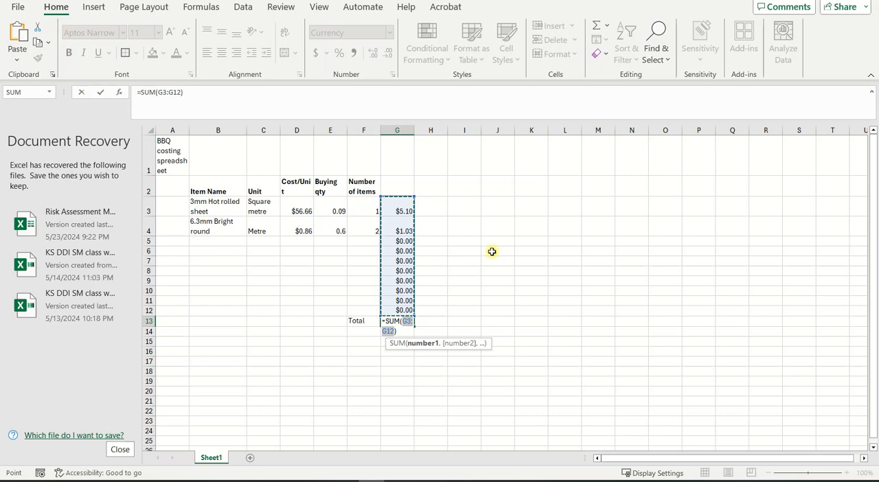
pyautogui.press('BackSpace')
pyautogui.click(585, 278)
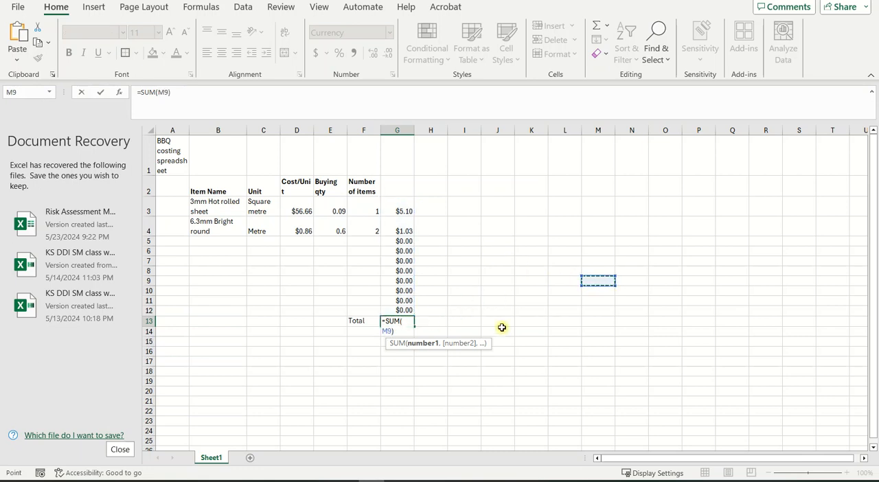
pyautogui.click(524, 300)
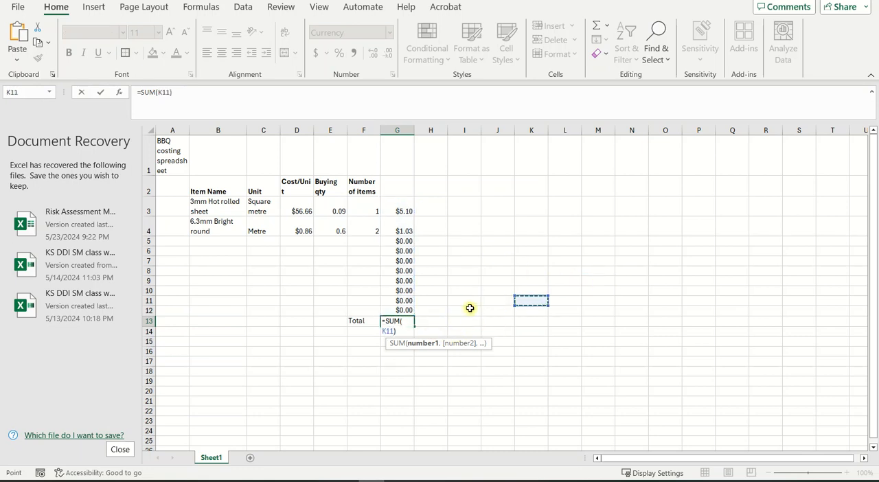
pyautogui.press('Escape')
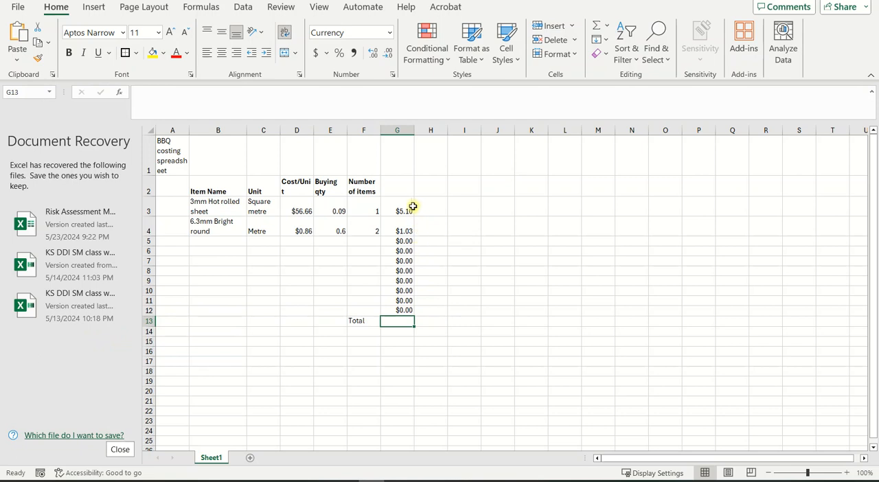
# Step: Total the cost column in G13 with an automatic sum, =SUM(G3:G12)
pyautogui.click(596, 31)
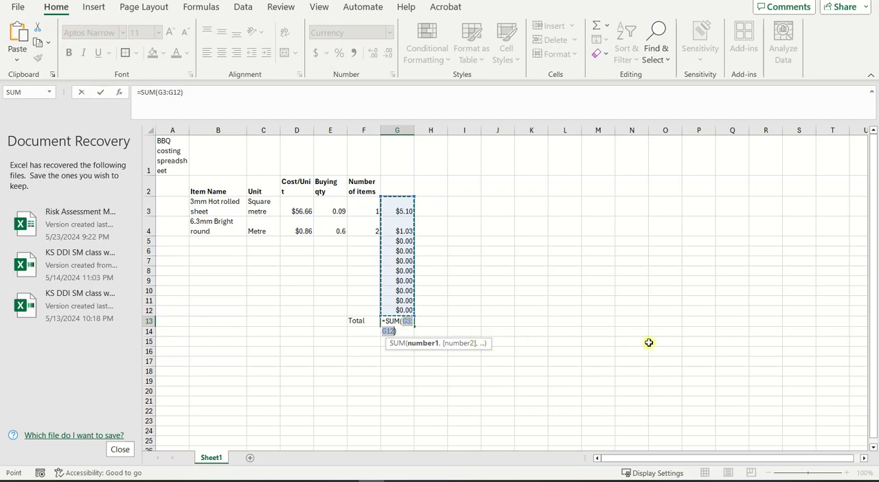
pyautogui.press('Return')
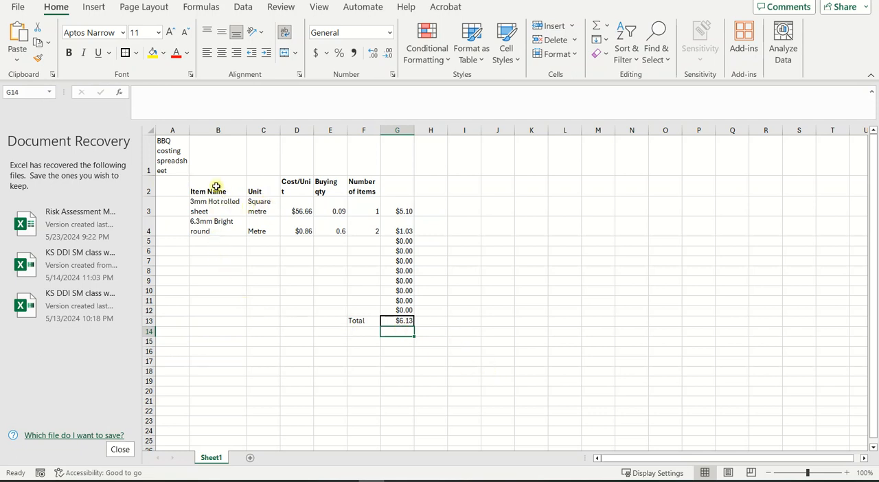
# Step: Apply all borders to the costing table range B2:G12
pyautogui.moveTo(208, 188); pyautogui.dragTo(400, 308)
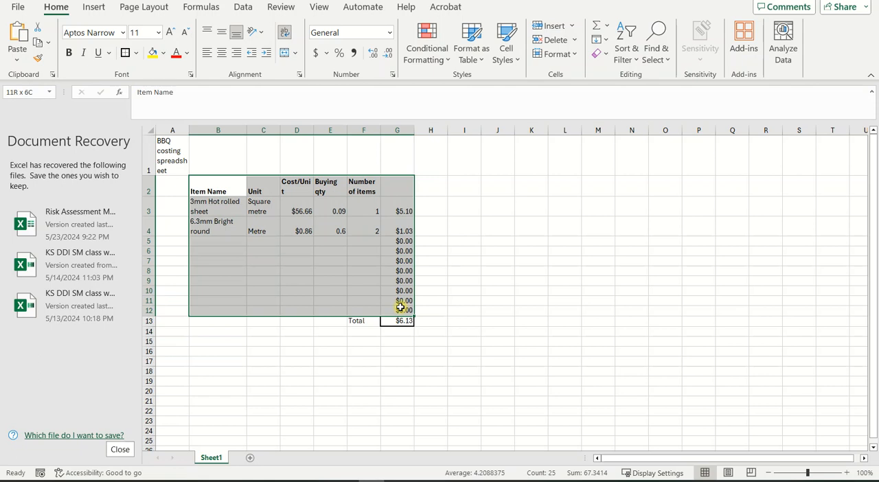
pyautogui.click(135, 53)
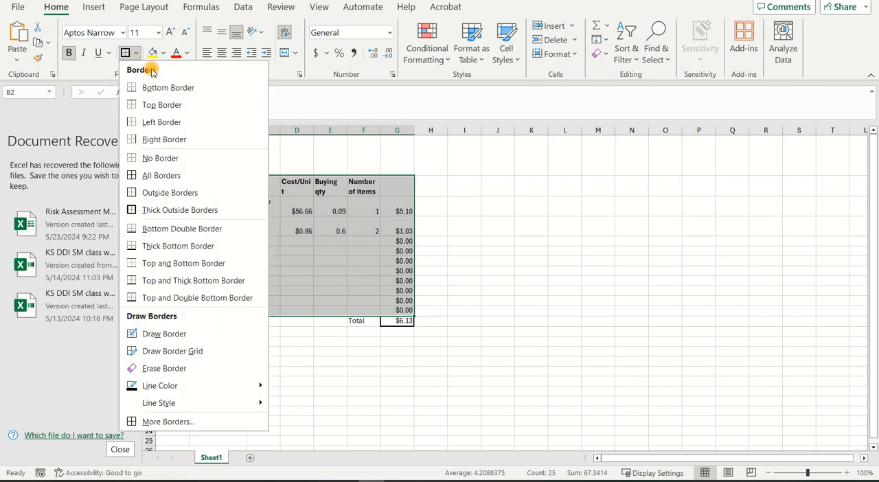
pyautogui.click(161, 175)
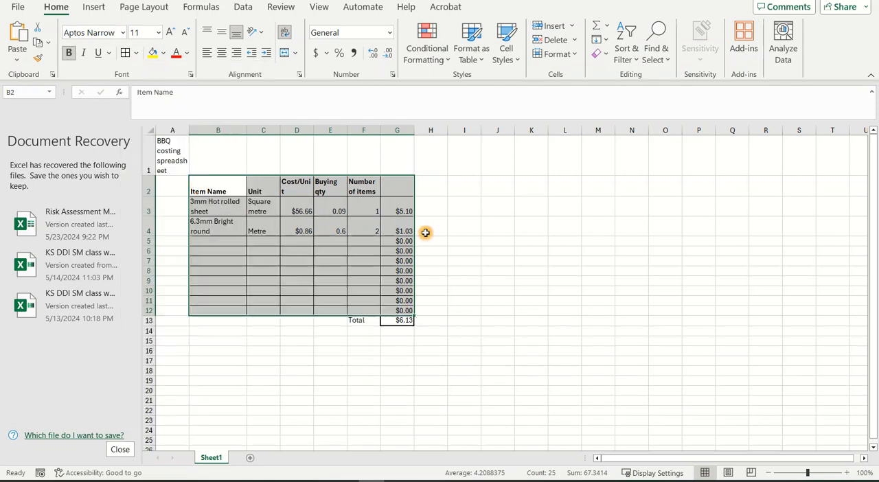
pyautogui.click(464, 240)
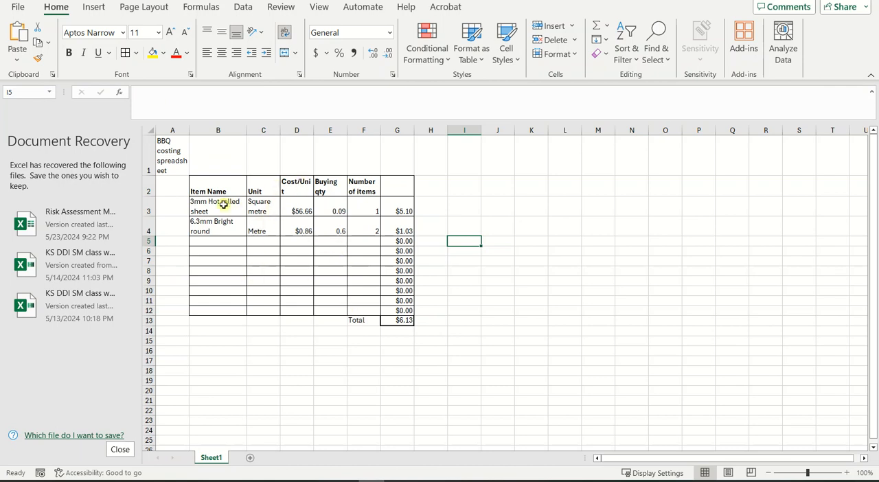
# Step: Shade the first item row, B3:G3, with a light grey theme fill
pyautogui.moveTo(205, 205); pyautogui.dragTo(403, 212)
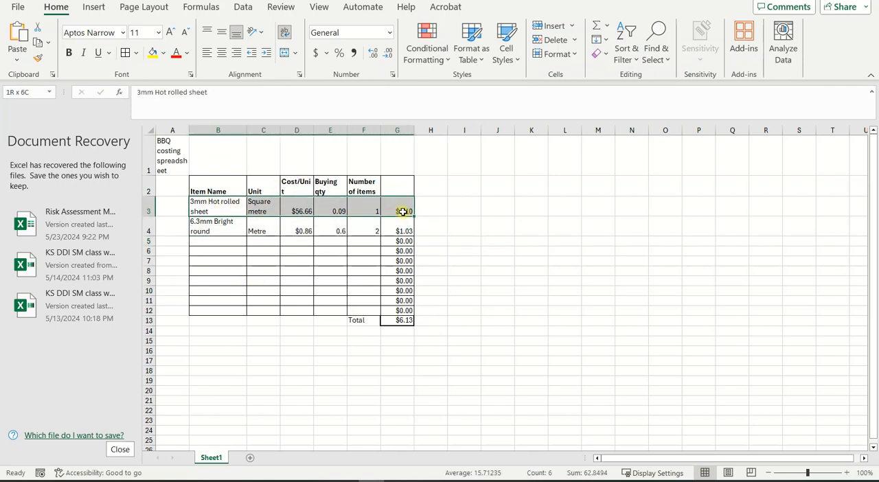
pyautogui.click(163, 53)
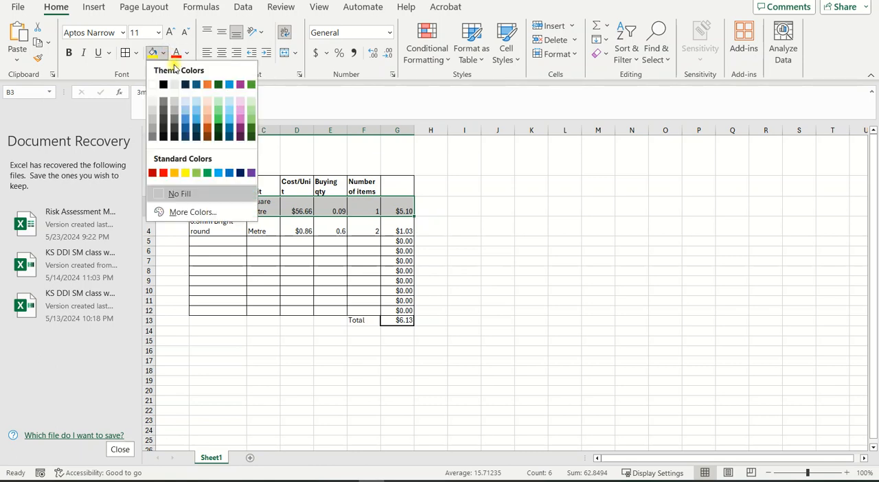
pyautogui.click(152, 112)
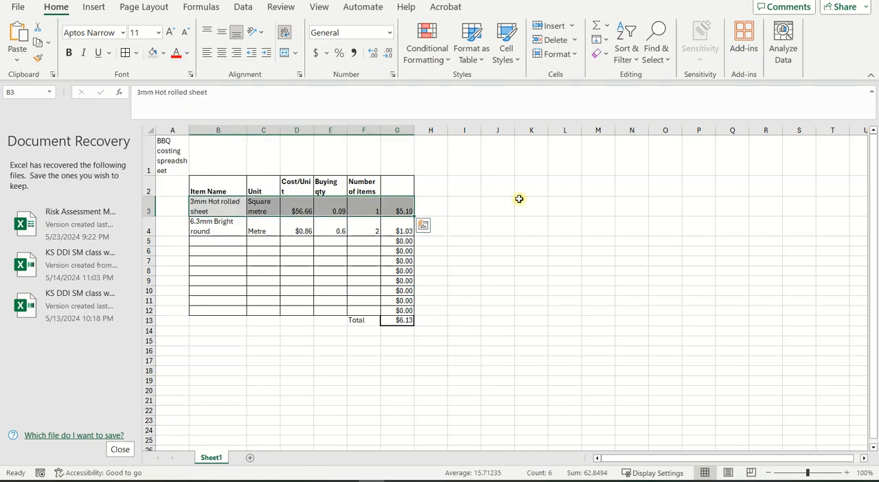
pyautogui.click(519, 198)
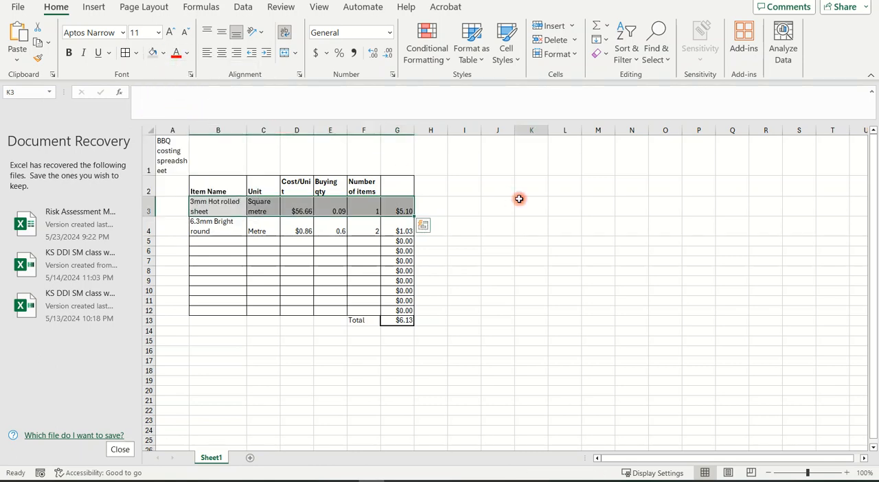
pyautogui.click(197, 243)
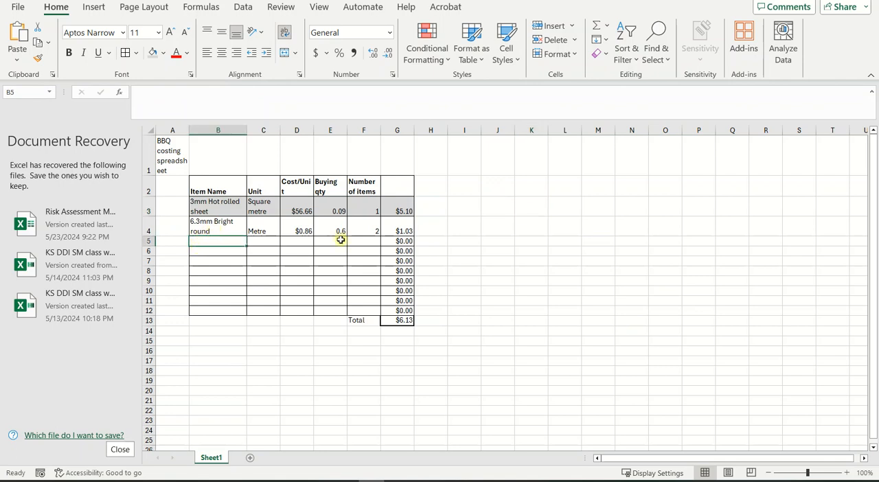
# Step: Format the header row B2:G2 with a black fill and white font colour
pyautogui.moveTo(203, 187); pyautogui.dragTo(383, 197)
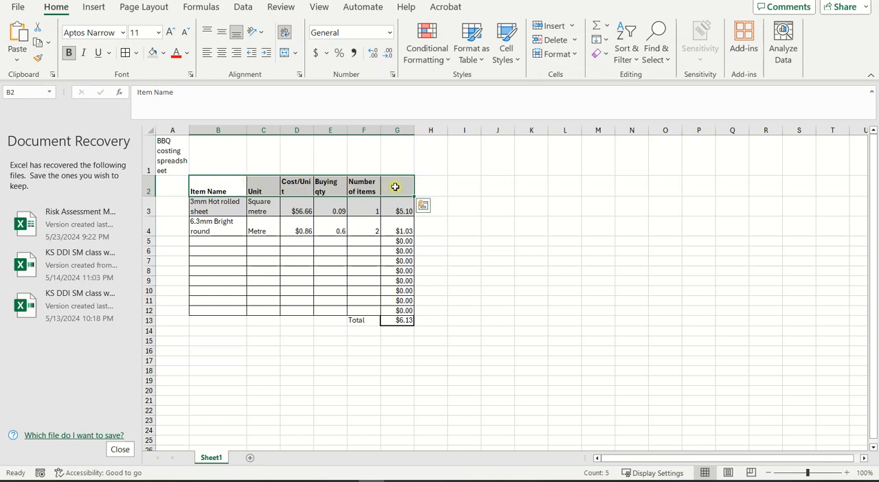
pyautogui.click(164, 53)
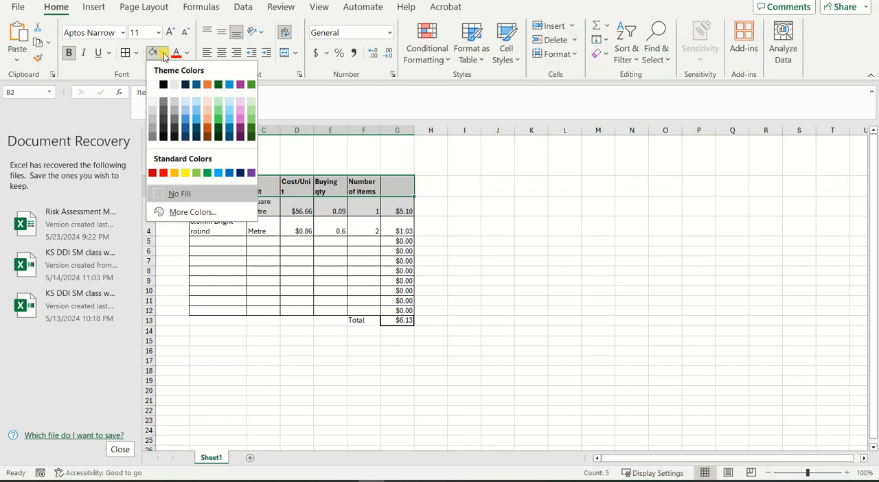
pyautogui.click(162, 85)
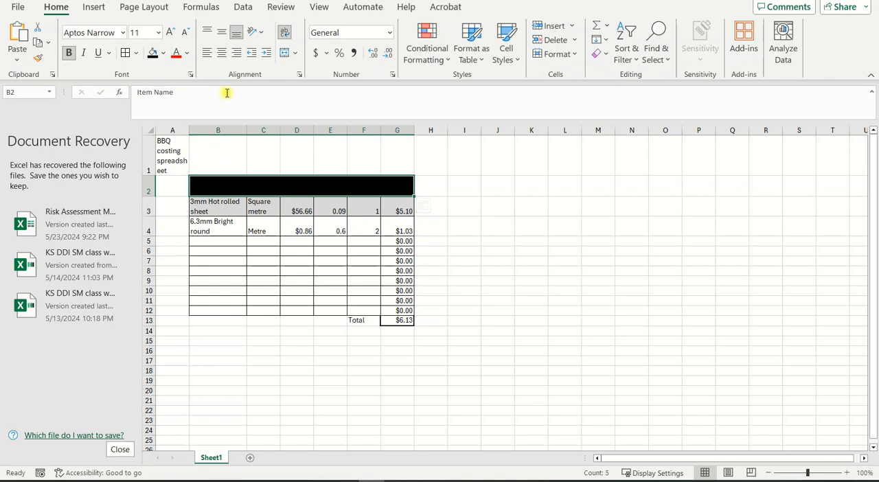
pyautogui.click(188, 54)
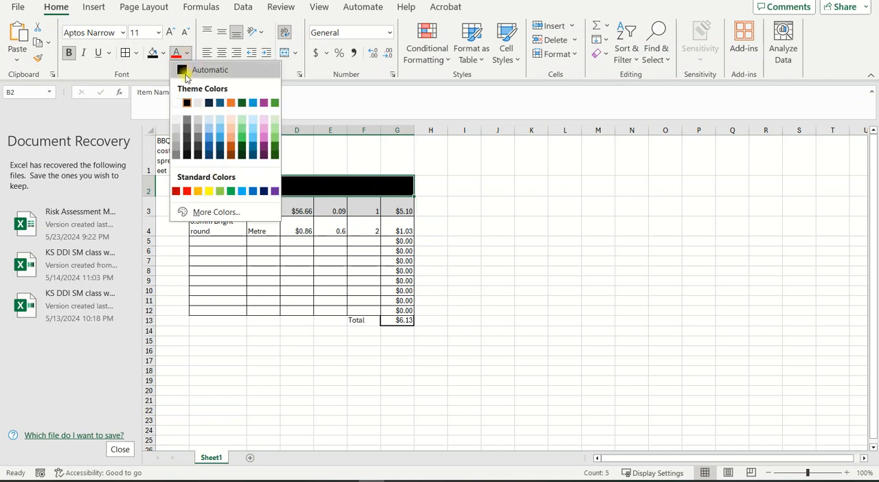
pyautogui.click(176, 103)
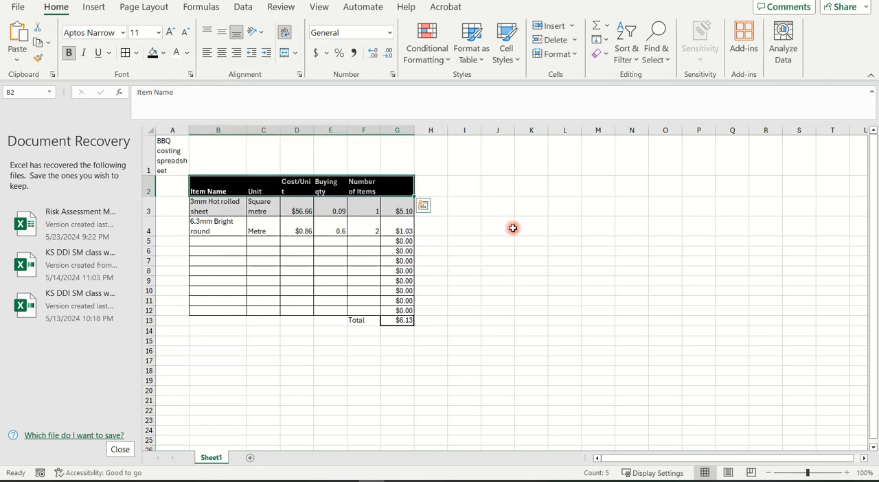
pyautogui.click(512, 227)
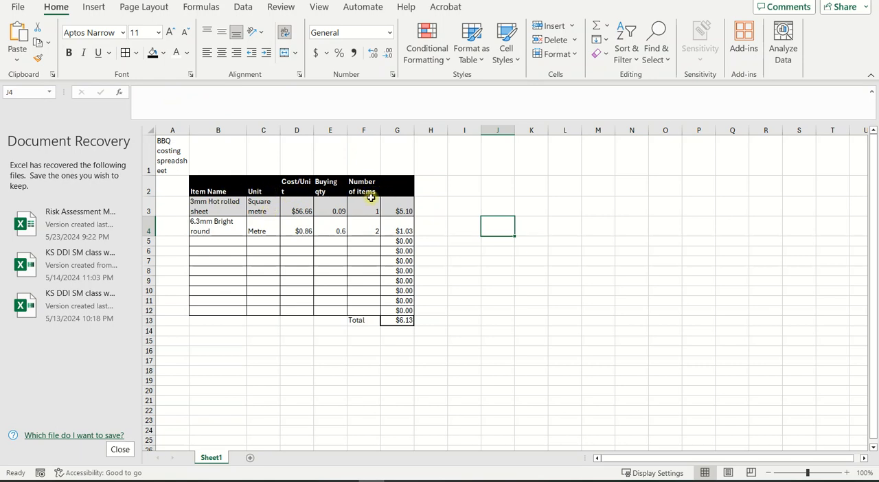
# Step: Make the total cost in G13 bold
pyautogui.click(450, 347)
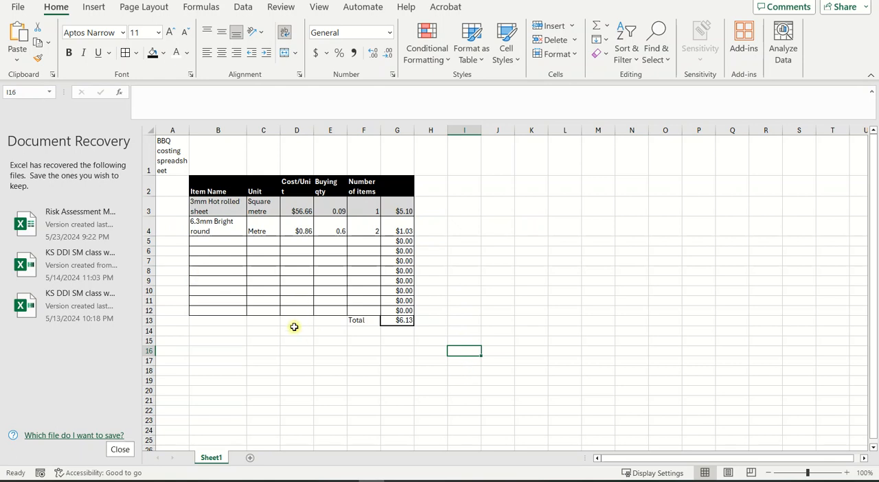
pyautogui.click(393, 321)
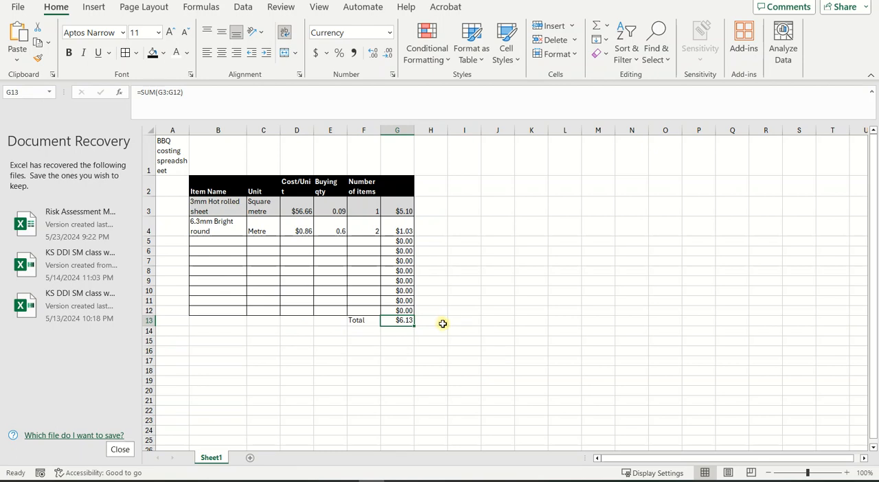
pyautogui.click(68, 53)
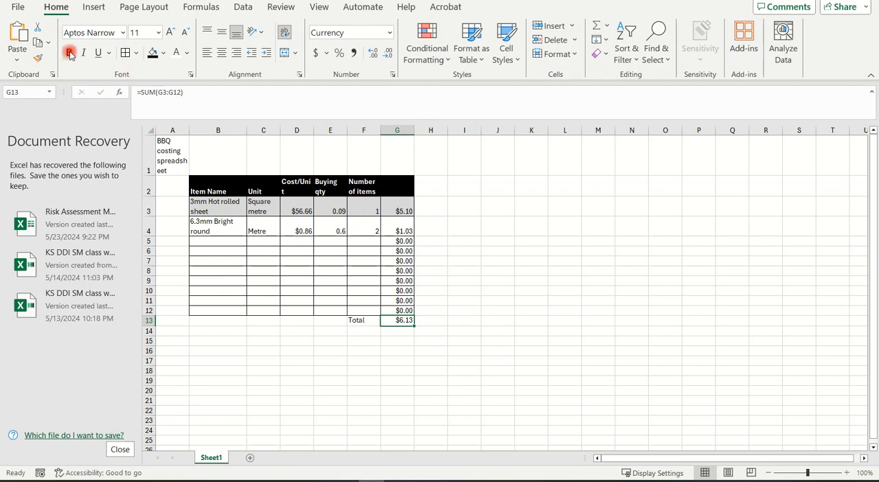
# Step: Increase the font size of the empty cell J12 to 18
pyautogui.click(510, 310)
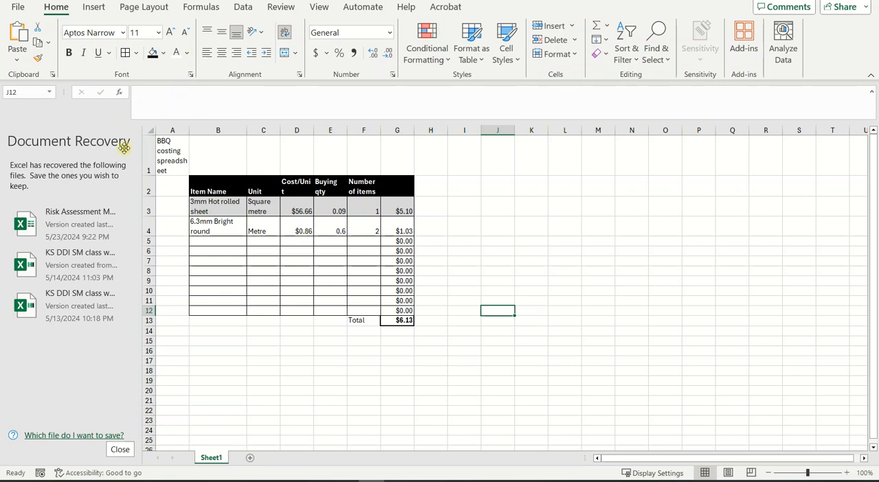
pyautogui.click(169, 32)
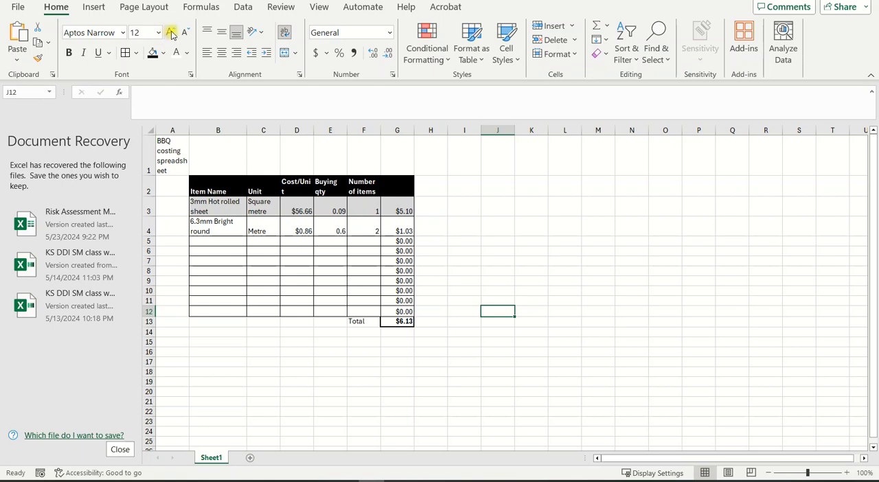
pyautogui.click(171, 33)
pyautogui.click(171, 33)
pyautogui.click(171, 33)
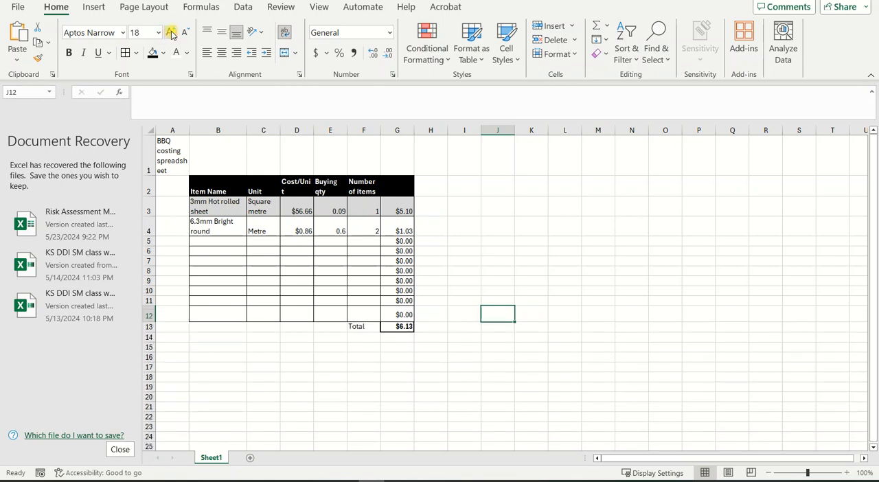
# Step: Enlarge the font of the total cost in G13 so it stands out from the item costs
pyautogui.click(393, 325)
pyautogui.click(171, 33)
pyautogui.click(171, 33)
pyautogui.click(526, 412)
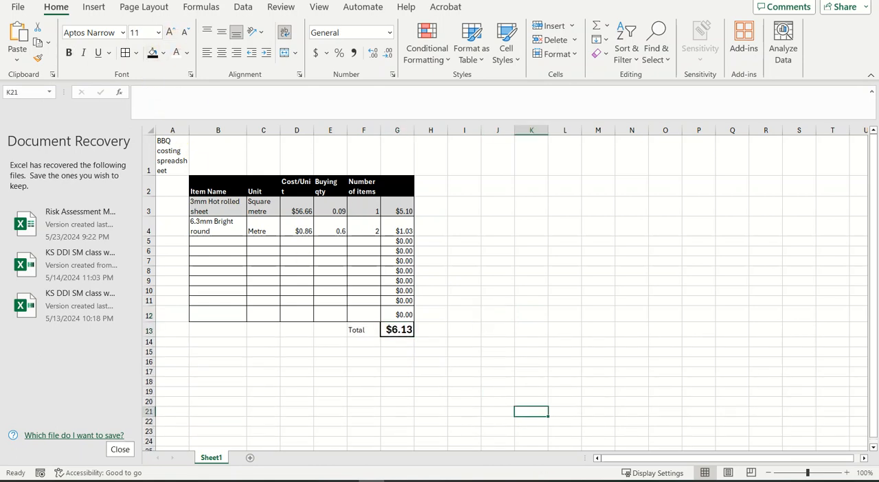